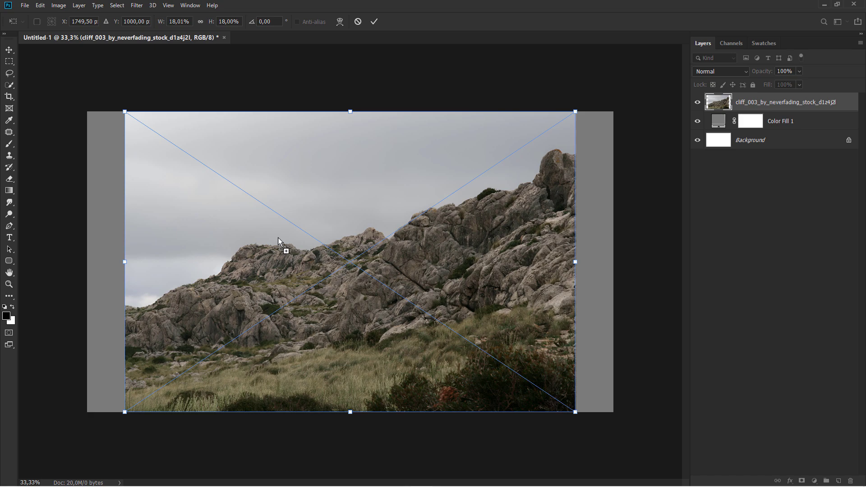
Confirm the placed cliff photo and use the Quick Selection Tool to select all its rocks and grassland, excluding the sky
{"action": "left_click", "coordinate": [374, 23]}
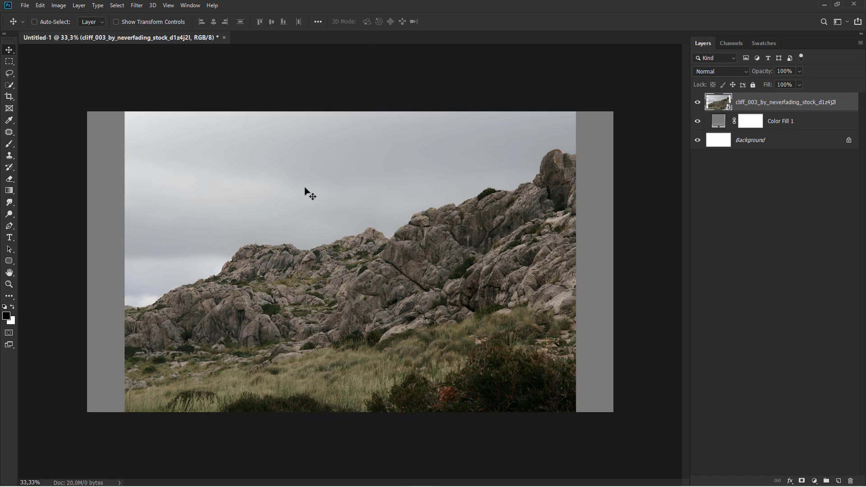
{"action": "right_click", "coordinate": [11, 85]}
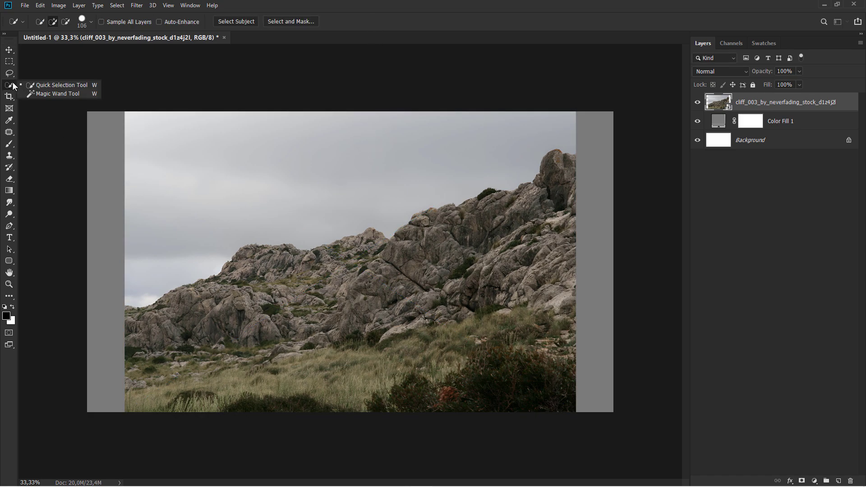
{"action": "left_click", "coordinate": [42, 85]}
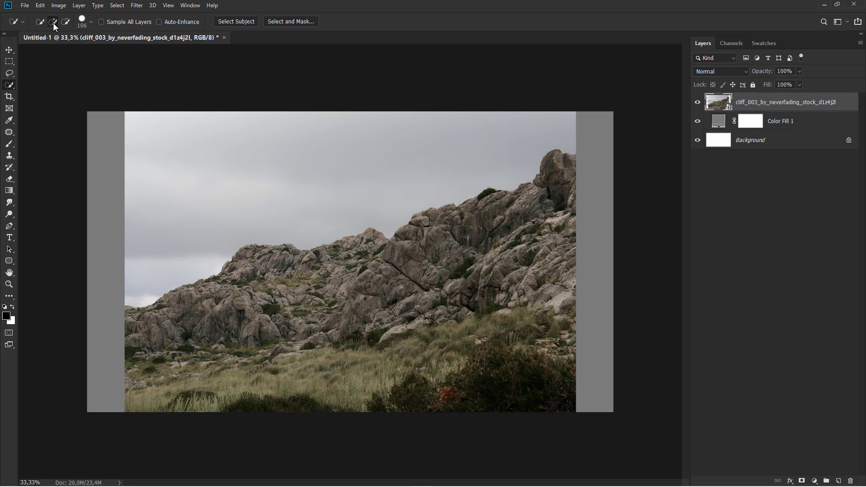
{"action": "scroll", "coordinate": [146, 318], "scroll_direction": "up", "scroll_amount": 3}
{"action": "mouse_move", "coordinate": [132, 333]}
{"action": "left_mouse_down"}
{"action": "mouse_move", "coordinate": [79, 326]}
{"action": "mouse_move", "coordinate": [114, 320]}
{"action": "mouse_move", "coordinate": [147, 292]}
{"action": "mouse_move", "coordinate": [233, 261]}
{"action": "mouse_move", "coordinate": [195, 267]}
{"action": "mouse_move", "coordinate": [230, 275]}
{"action": "mouse_move", "coordinate": [243, 243]}
{"action": "mouse_move", "coordinate": [291, 210]}
{"action": "mouse_move", "coordinate": [384, 218]}
{"action": "mouse_move", "coordinate": [503, 184]}
{"action": "mouse_move", "coordinate": [533, 201]}
{"action": "mouse_move", "coordinate": [565, 171]}
{"action": "mouse_move", "coordinate": [564, 184]}
{"action": "mouse_move", "coordinate": [516, 219]}
{"action": "mouse_move", "coordinate": [318, 323]}
{"action": "mouse_move", "coordinate": [341, 295]}
{"action": "mouse_move", "coordinate": [379, 279]}
{"action": "mouse_move", "coordinate": [418, 280]}
{"action": "mouse_move", "coordinate": [466, 250]}
{"action": "mouse_move", "coordinate": [505, 258]}
{"action": "mouse_move", "coordinate": [549, 238]}
{"action": "mouse_move", "coordinate": [560, 223]}
{"action": "mouse_move", "coordinate": [546, 244]}
{"action": "left_mouse_up"}
{"action": "scroll", "coordinate": [508, 262], "scroll_direction": "down", "scroll_amount": 1, "text": "alt"}
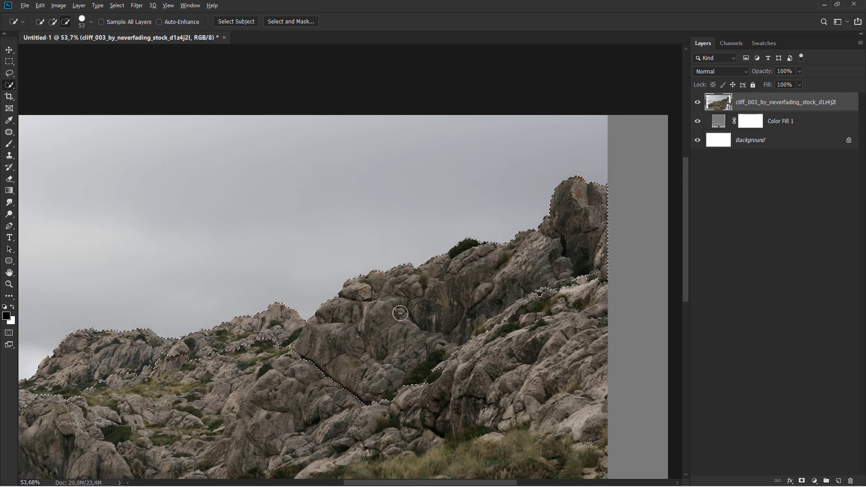
{"action": "scroll", "coordinate": [399, 312], "scroll_direction": "down", "scroll_amount": 3, "text": "alt"}
{"action": "key", "text": "bracketright"}
{"action": "key", "text": "bracketright"}
{"action": "key", "text": "bracketright"}
{"action": "key", "text": "bracketright"}
{"action": "key", "text": "bracketright"}
{"action": "key", "text": "bracketright"}
{"action": "mouse_move", "coordinate": [476, 260]}
{"action": "left_mouse_down"}
{"action": "mouse_move", "coordinate": [481, 247]}
{"action": "mouse_move", "coordinate": [489, 326]}
{"action": "mouse_move", "coordinate": [514, 379]}
{"action": "mouse_move", "coordinate": [228, 394]}
{"action": "mouse_move", "coordinate": [236, 385]}
{"action": "left_mouse_up"}
{"action": "scroll", "coordinate": [322, 332], "scroll_direction": "up", "scroll_amount": 2, "text": "alt"}
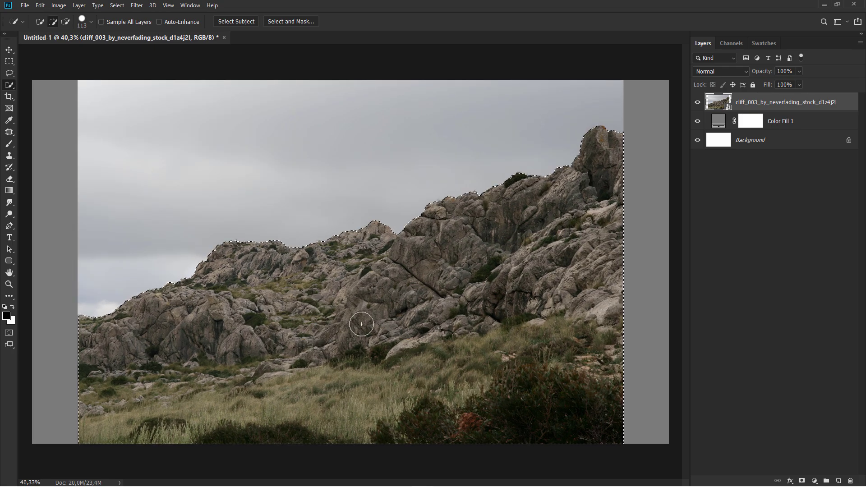
Add a layer mask from the selection to the cliff layer and open that mask in Select and Mask
{"action": "left_click", "coordinate": [801, 480]}
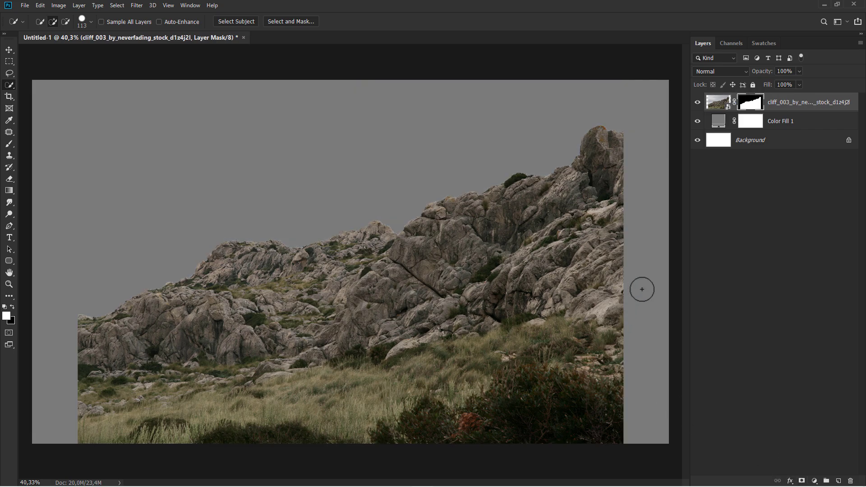
{"action": "right_click", "coordinate": [750, 108]}
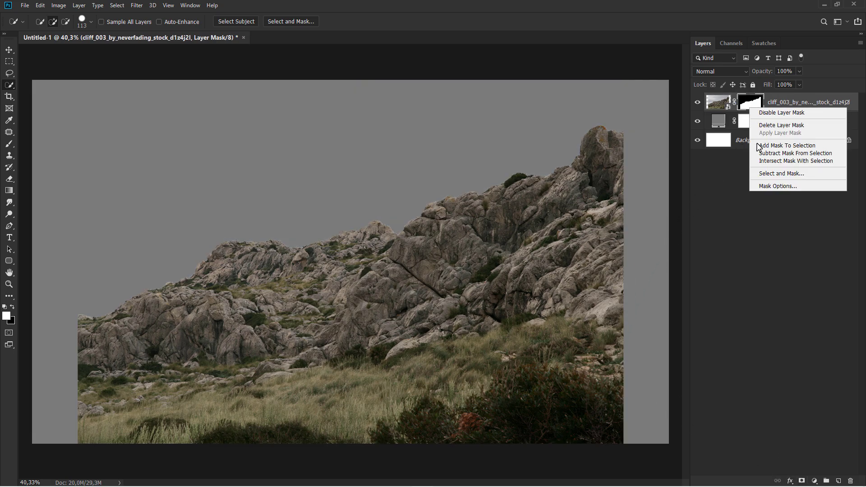
{"action": "left_click", "coordinate": [765, 175]}
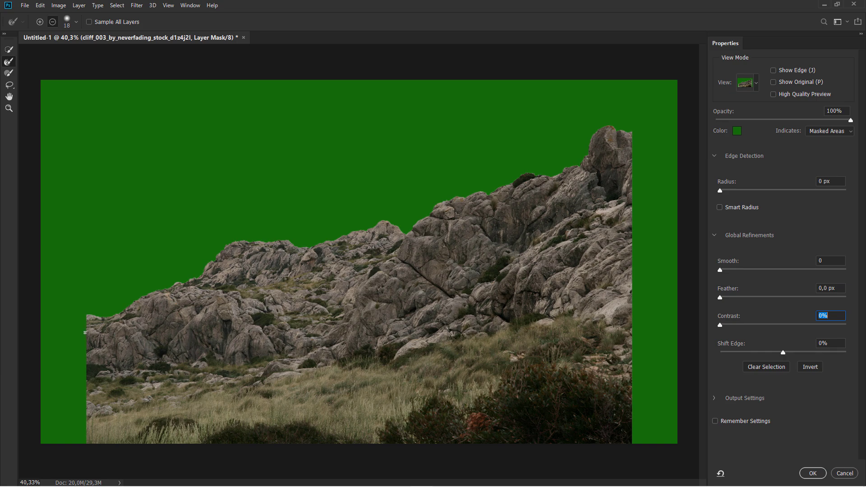
Paint along the whole ridge line with the Refine Edge brush to refine the border between rocks and sky
{"action": "key", "text": "alt"}
{"action": "key", "text": "bracketright"}
{"action": "key", "text": "bracketright"}
{"action": "key", "text": "bracketright"}
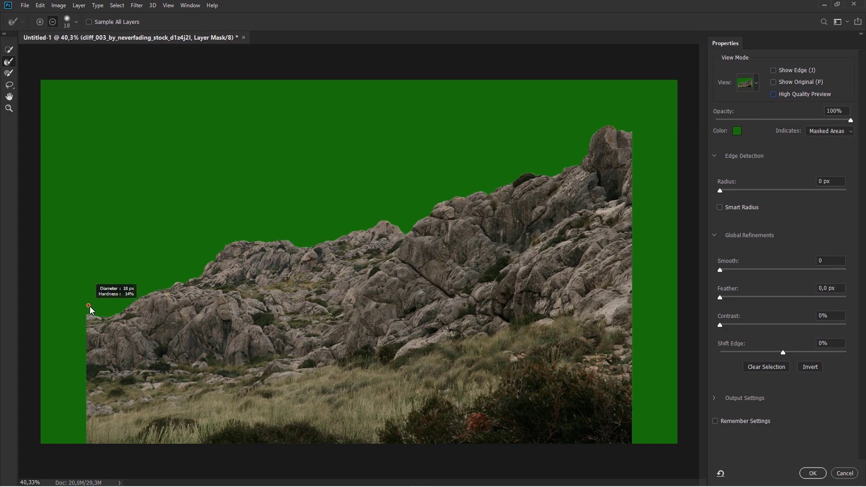
{"action": "scroll", "coordinate": [92, 317], "scroll_direction": "up", "scroll_amount": 3}
{"action": "mouse_move", "coordinate": [93, 318]}
{"action": "left_mouse_down"}
{"action": "mouse_move", "coordinate": [86, 267]}
{"action": "mouse_move", "coordinate": [129, 268]}
{"action": "mouse_move", "coordinate": [164, 244]}
{"action": "left_mouse_up"}
{"action": "key", "text": "bracketleft"}
{"action": "key", "text": "bracketleft"}
{"action": "key", "text": "bracketleft"}
{"action": "mouse_move", "coordinate": [207, 224]}
{"action": "left_mouse_down"}
{"action": "mouse_move", "coordinate": [274, 200]}
{"action": "mouse_move", "coordinate": [334, 142]}
{"action": "mouse_move", "coordinate": [428, 134]}
{"action": "mouse_move", "coordinate": [463, 146]}
{"action": "mouse_move", "coordinate": [550, 119]}
{"action": "mouse_move", "coordinate": [195, 320]}
{"action": "mouse_move", "coordinate": [141, 341]}
{"action": "mouse_move", "coordinate": [232, 337]}
{"action": "mouse_move", "coordinate": [237, 345]}
{"action": "mouse_move", "coordinate": [305, 292]}
{"action": "mouse_move", "coordinate": [358, 272]}
{"action": "mouse_move", "coordinate": [382, 276]}
{"action": "mouse_move", "coordinate": [438, 247]}
{"action": "left_mouse_up"}
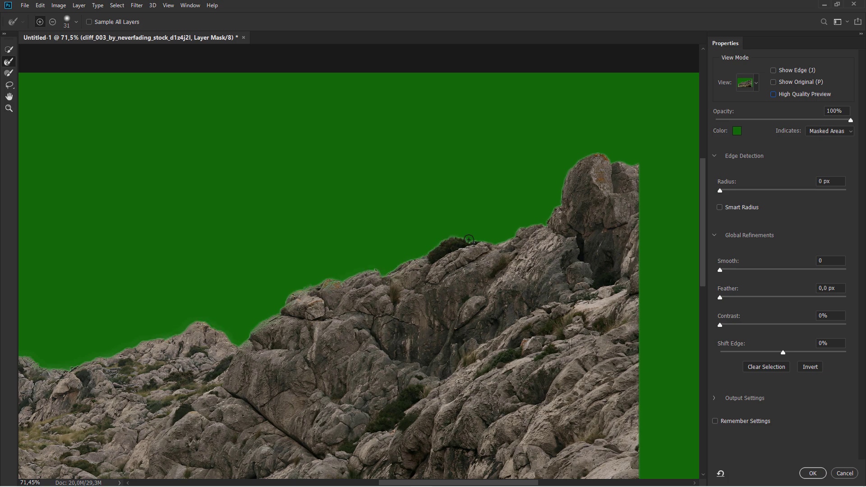
{"action": "mouse_move", "coordinate": [498, 242]}
{"action": "left_mouse_down"}
{"action": "mouse_move", "coordinate": [532, 224]}
{"action": "mouse_move", "coordinate": [570, 179]}
{"action": "left_mouse_up"}
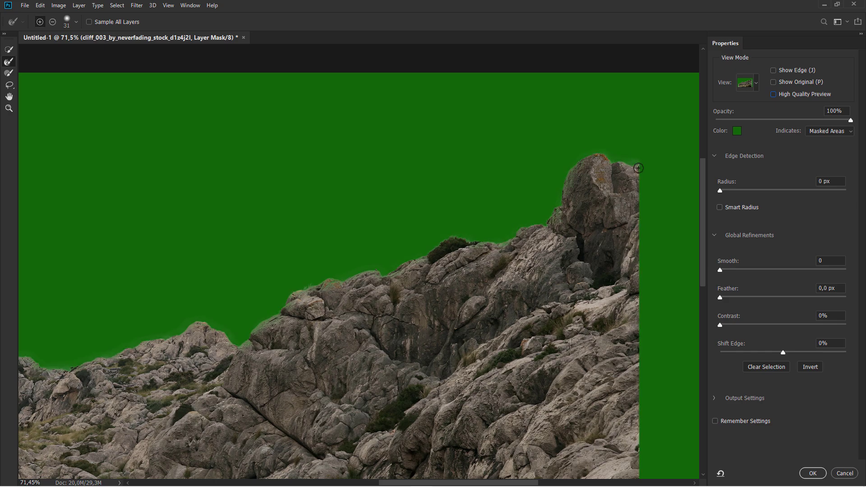
{"action": "scroll", "coordinate": [327, 363], "scroll_direction": "up", "scroll_amount": 5}
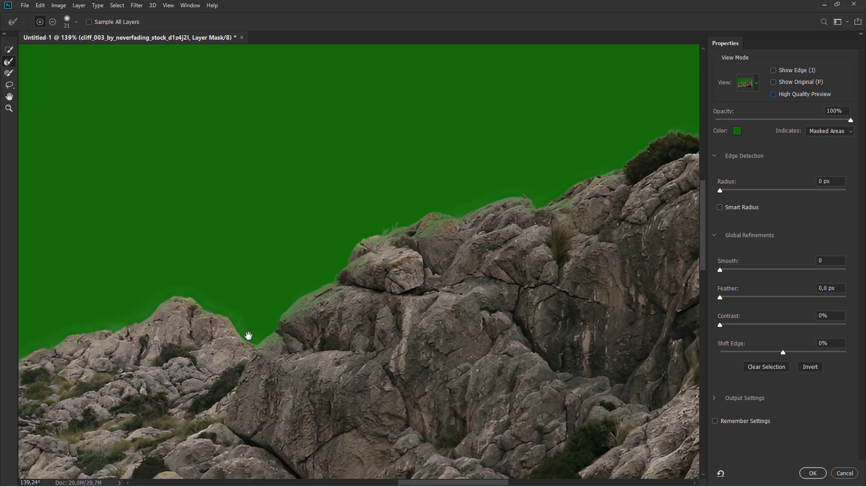
{"action": "scroll", "coordinate": [496, 257], "scroll_direction": "down", "scroll_amount": 2}
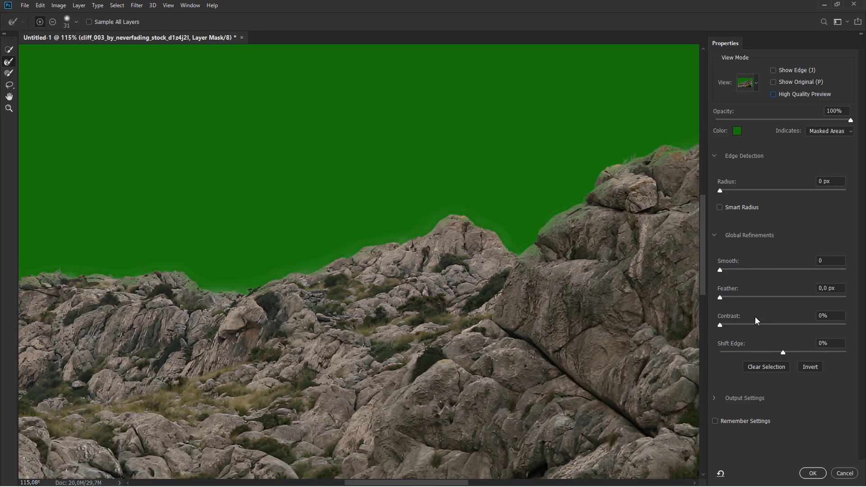
Give the cliff mask a slight feather, raise its contrast, set Shift Edge to -5% and apply the refinement
{"action": "left_click", "coordinate": [729, 297]}
{"action": "left_click_drag", "start_coordinate": [722, 324], "coordinate": [745, 325]}
{"action": "mouse_move", "coordinate": [781, 351]}
{"action": "left_mouse_down"}
{"action": "mouse_move", "coordinate": [771, 350]}
{"action": "mouse_move", "coordinate": [778, 351]}
{"action": "left_mouse_up"}
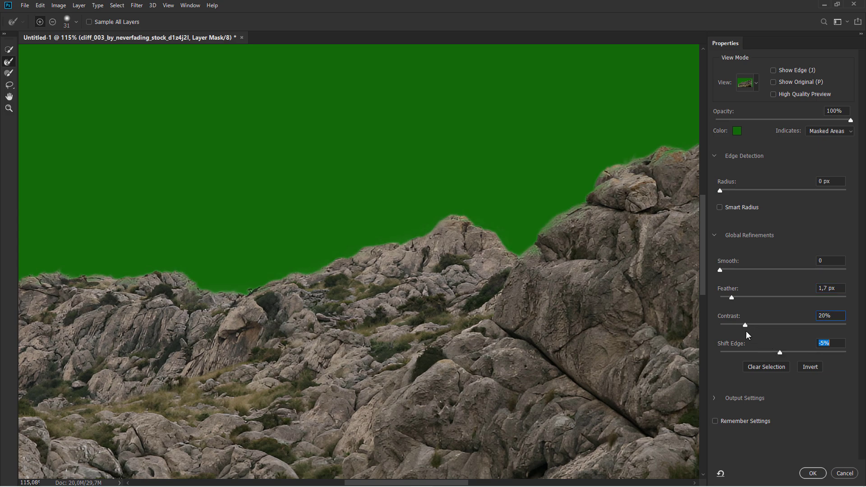
{"action": "left_click_drag", "start_coordinate": [745, 324], "coordinate": [759, 324]}
{"action": "left_click_drag", "start_coordinate": [732, 297], "coordinate": [725, 297]}
{"action": "left_click", "coordinate": [812, 474]}
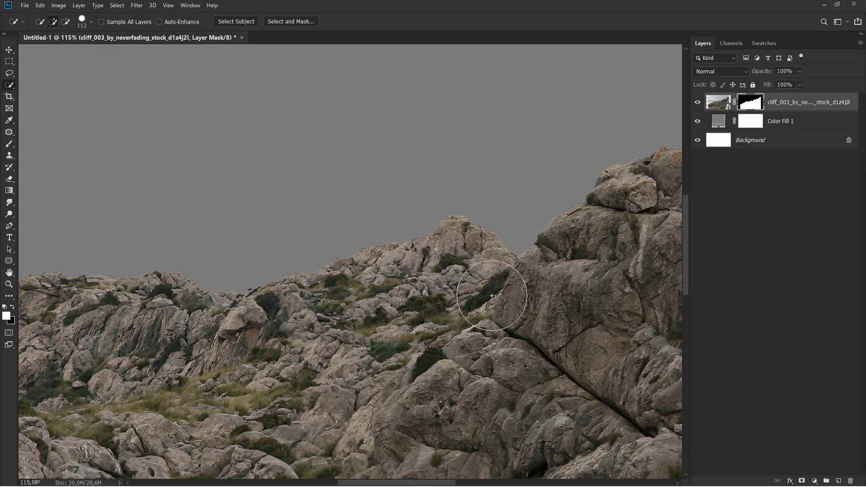
Free-transform the cliff layer to the full canvas width (116.66%) and move it down to about Y 1570 px
{"action": "key", "text": "ctrl+0"}
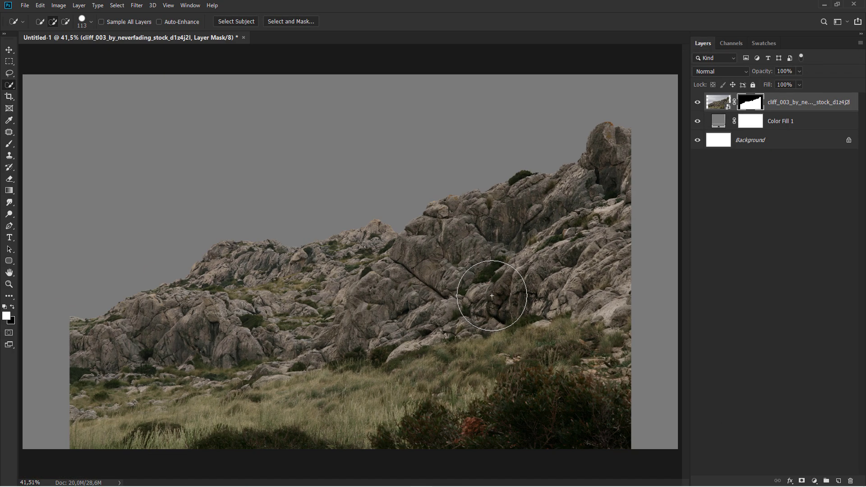
{"action": "key", "text": "ctrl+2"}
{"action": "key", "text": "ctrl+t"}
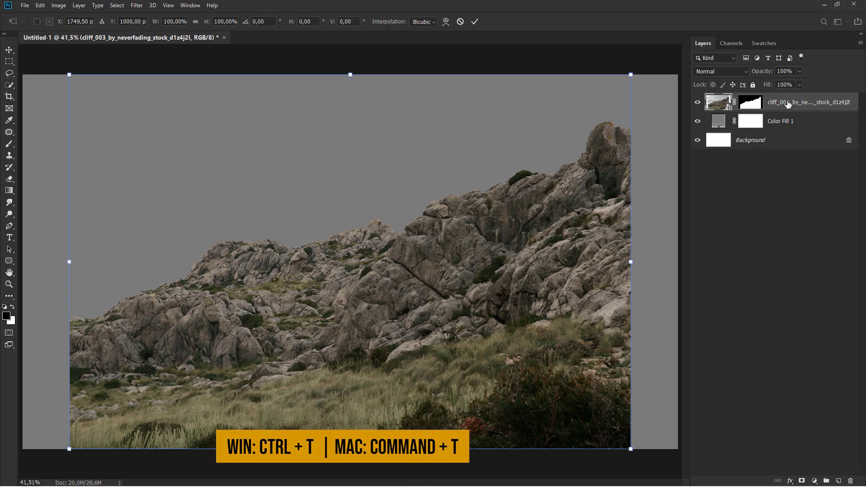
{"action": "key", "text": "ctrl+minus"}
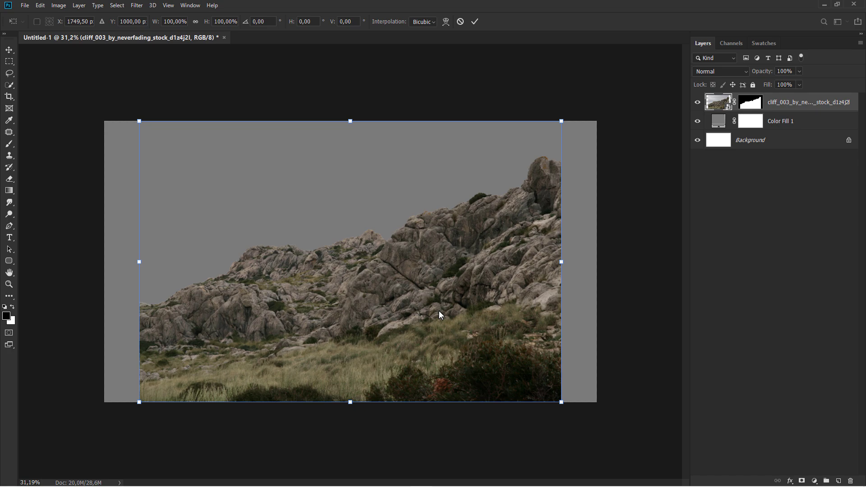
{"action": "left_click_drag", "start_coordinate": [560, 262], "coordinate": [596, 264]}
{"action": "scroll", "coordinate": [432, 324], "scroll_direction": "down", "scroll_amount": 1}
{"action": "scroll", "coordinate": [431, 324], "scroll_direction": "down", "scroll_amount": 1}
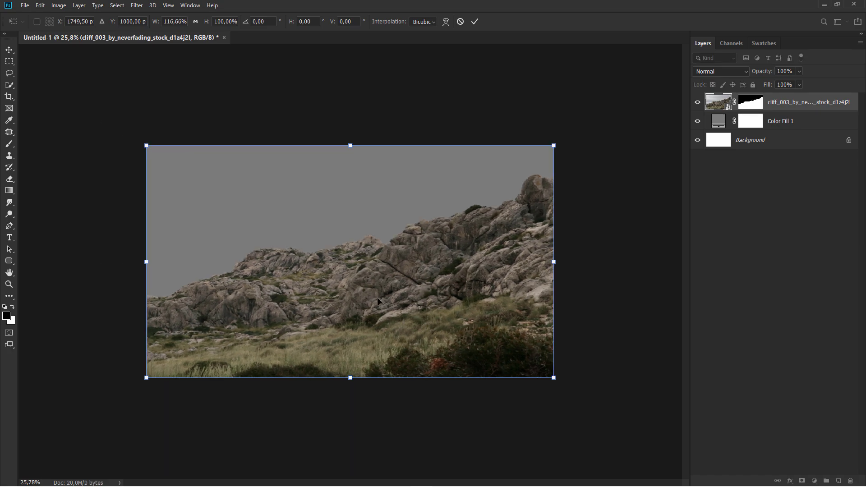
{"action": "left_click_drag", "start_coordinate": [377, 299], "coordinate": [380, 364]}
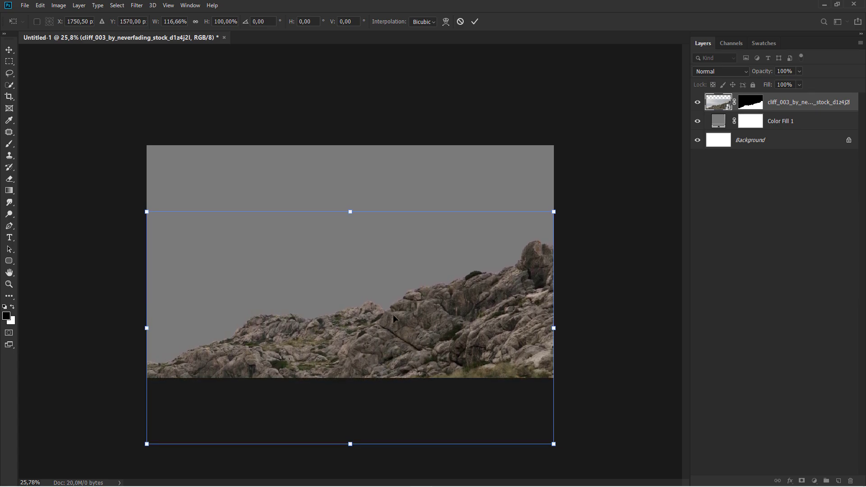
Distort the cliff so that its right side slopes slightly lower, and apply the transform
{"action": "right_click", "coordinate": [398, 270]}
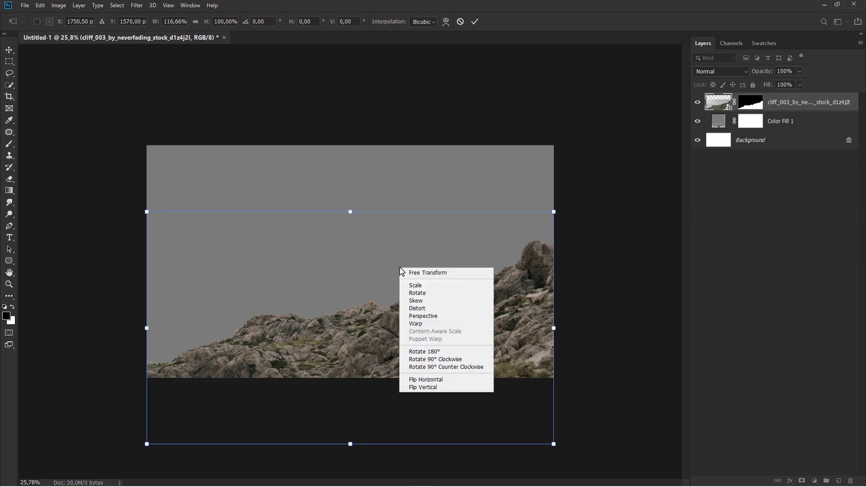
{"action": "left_click", "coordinate": [426, 309]}
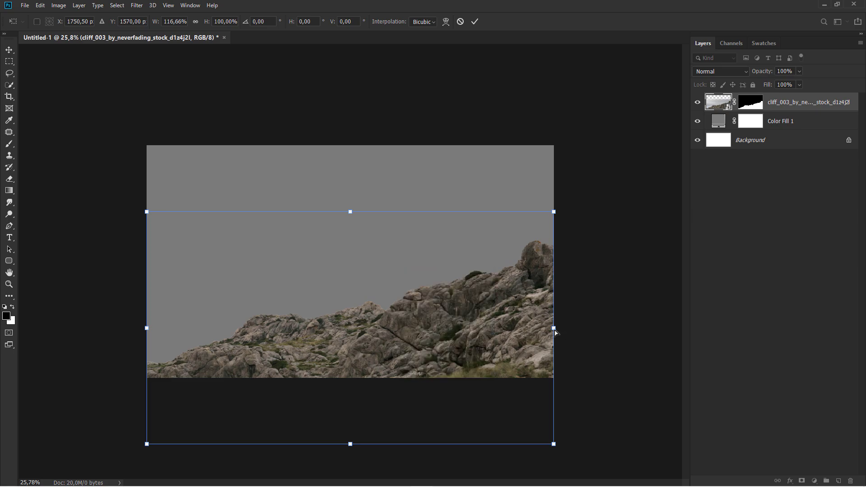
{"action": "left_click_drag", "start_coordinate": [555, 331], "coordinate": [558, 343]}
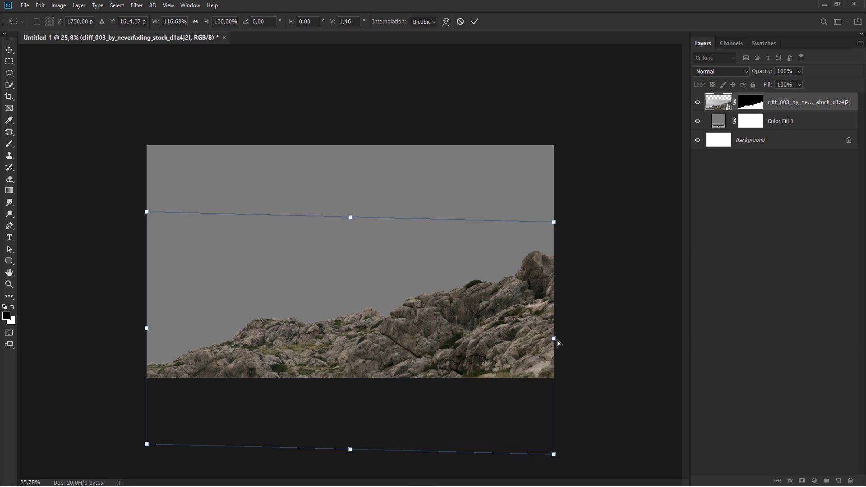
{"action": "key", "text": "Return"}
{"action": "key", "text": "w"}
{"action": "key", "text": "ctrl+plus"}
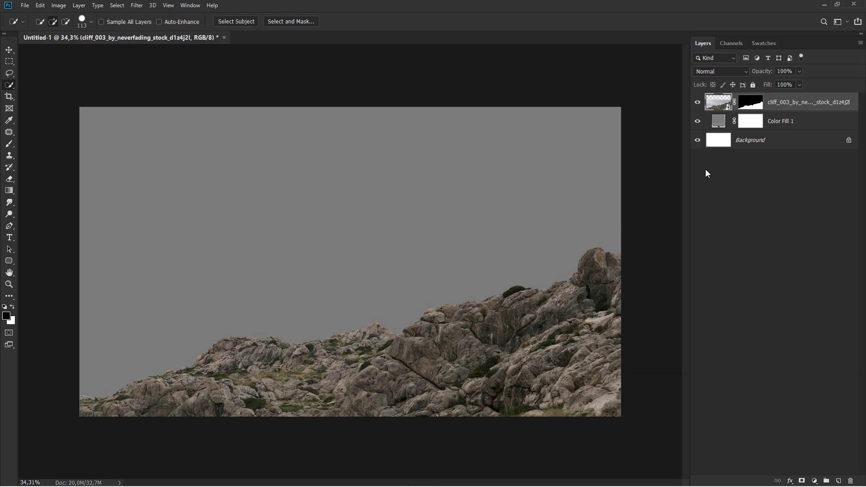
Duplicate the cliff layer and flip the lower of the two cliff layers horizontally
{"action": "key", "text": "v"}
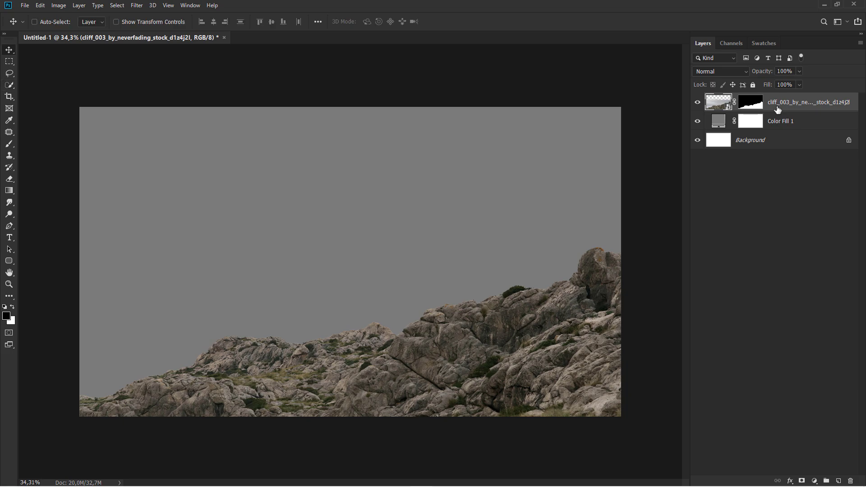
{"action": "key", "text": "ctrl+j"}
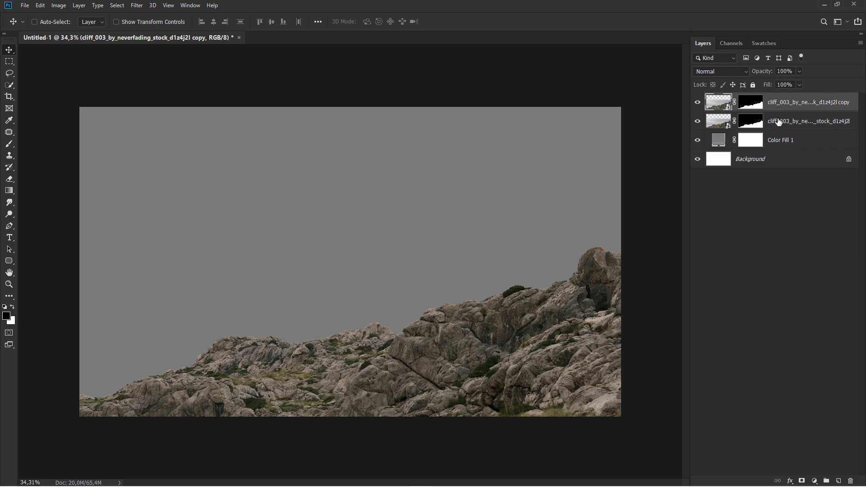
{"action": "left_click", "coordinate": [778, 122]}
{"action": "key", "text": "ctrl+t"}
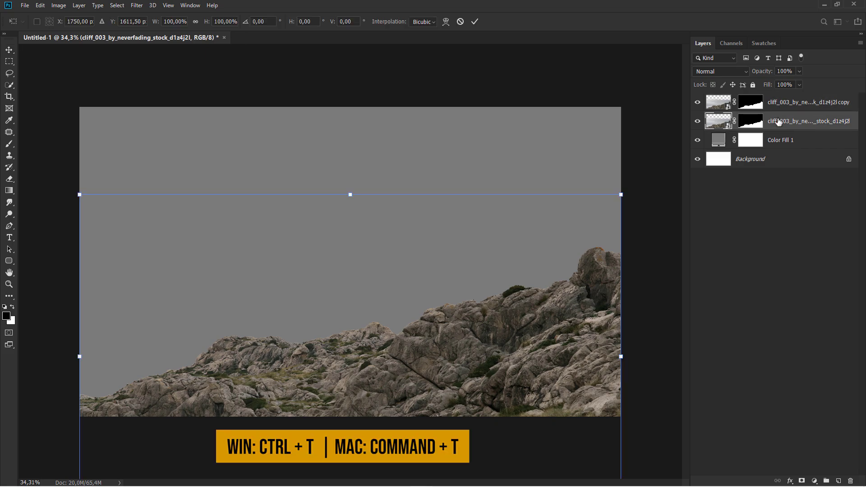
{"action": "right_click", "coordinate": [435, 279]}
{"action": "left_click", "coordinate": [484, 390]}
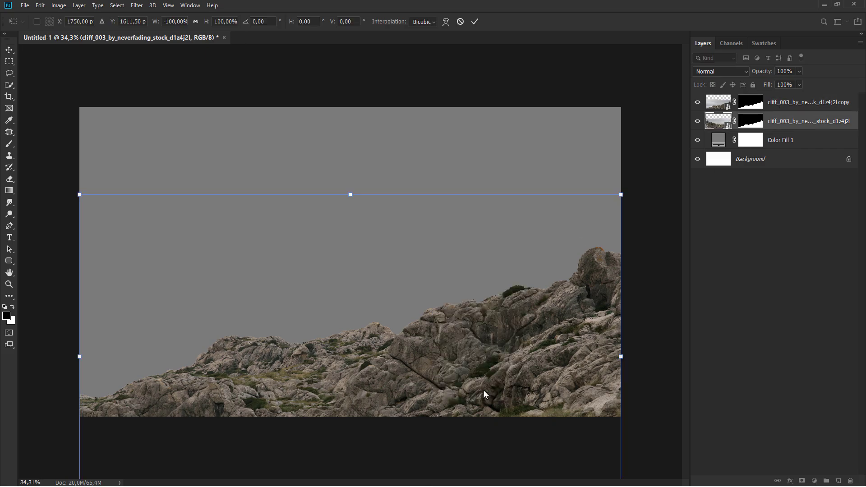
Move the flipped cliff toward the canvas's left edge, scale it down to about 75.7% and apply the transform
{"action": "key", "text": "ctrl+minus"}
{"action": "left_click_drag", "start_coordinate": [280, 318], "coordinate": [134, 321]}
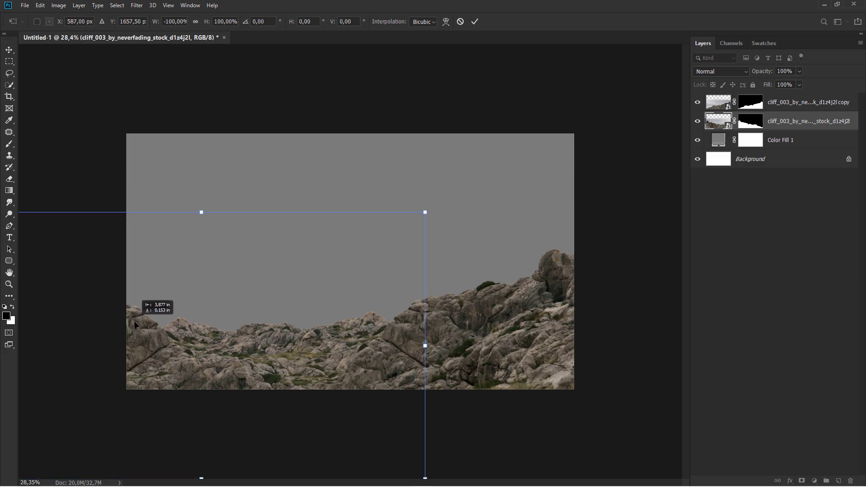
{"action": "key", "text": "ctrl+minus"}
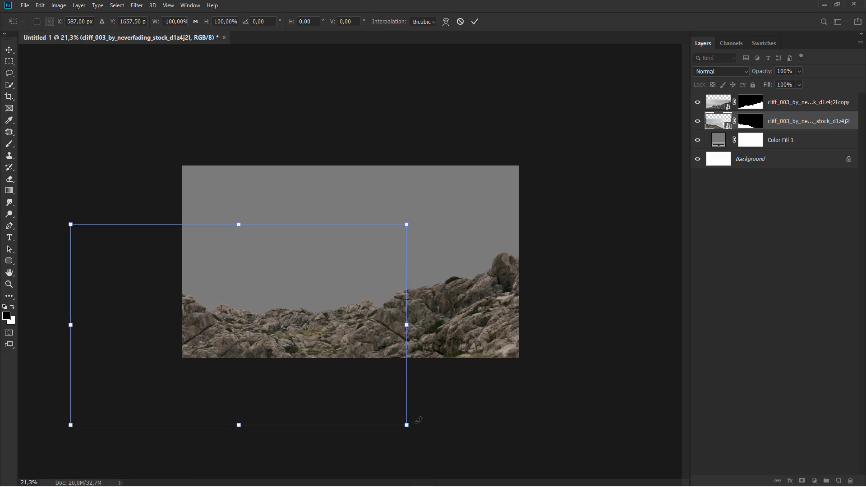
{"action": "left_click_drag", "start_coordinate": [407, 425], "coordinate": [319, 368]}
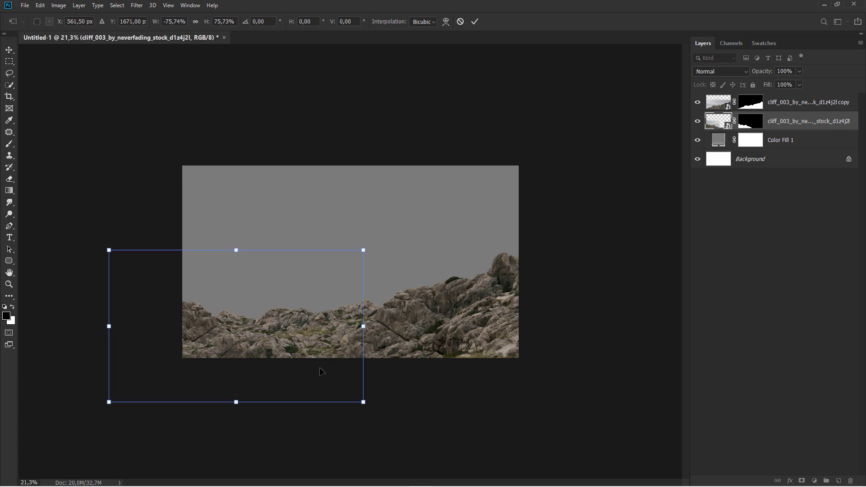
{"action": "key", "text": "Return"}
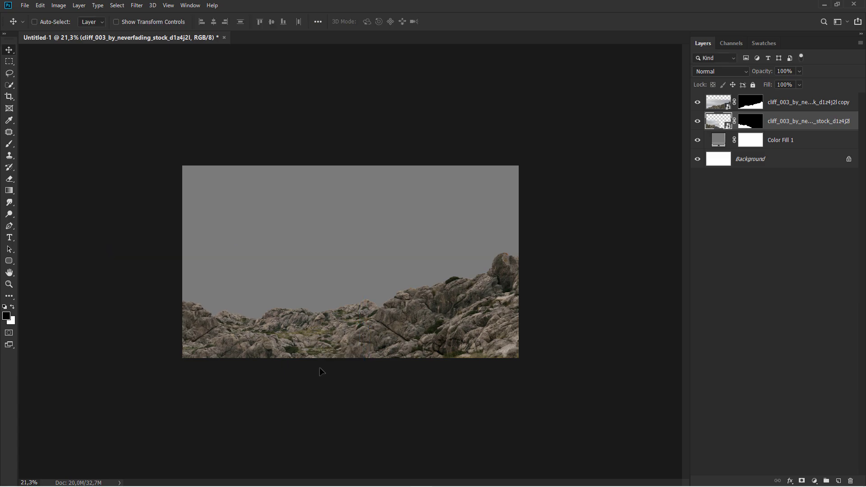
Lower the opacity of the flipped background cliff layer to 49%
{"action": "key", "text": "ctrl+plus"}
{"action": "key", "text": "ctrl+plus"}
{"action": "key", "text": "ctrl+plus"}
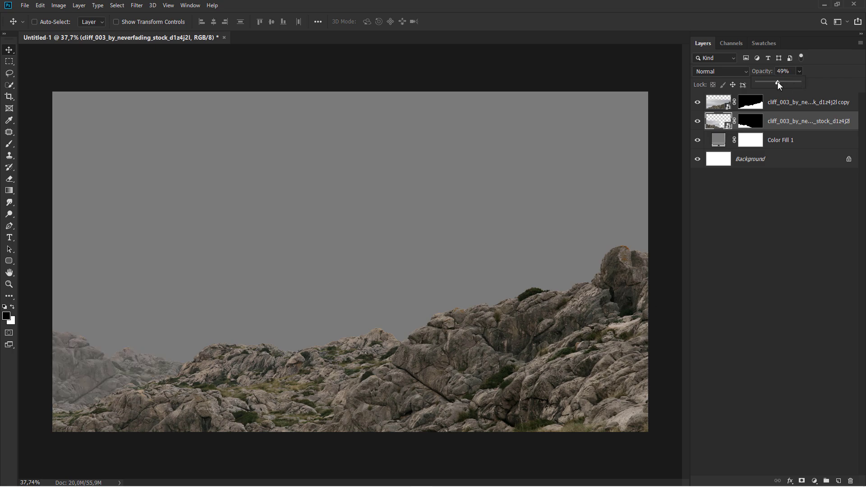
{"action": "left_click", "coordinate": [782, 123]}
Place the sky image package___sky_scape___9_by_resurgere9.jpg in the composite and move its layer below both cliff layers
{"action": "left_click", "coordinate": [788, 105]}
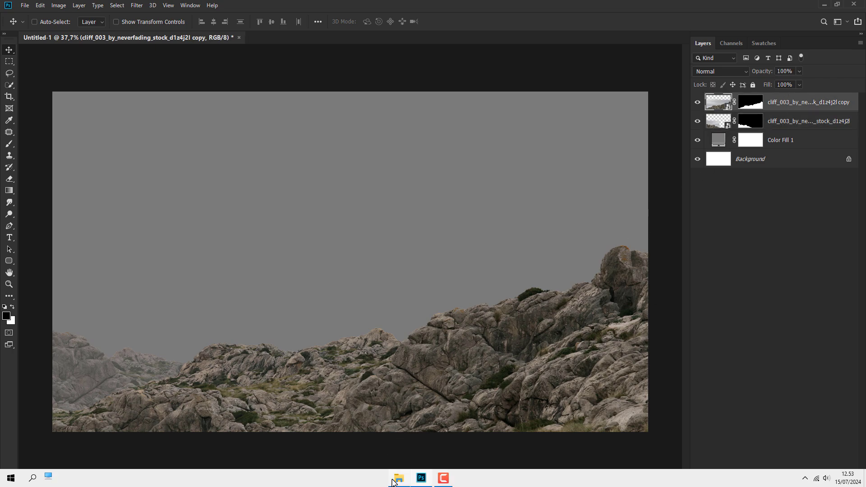
{"action": "left_click", "coordinate": [399, 479]}
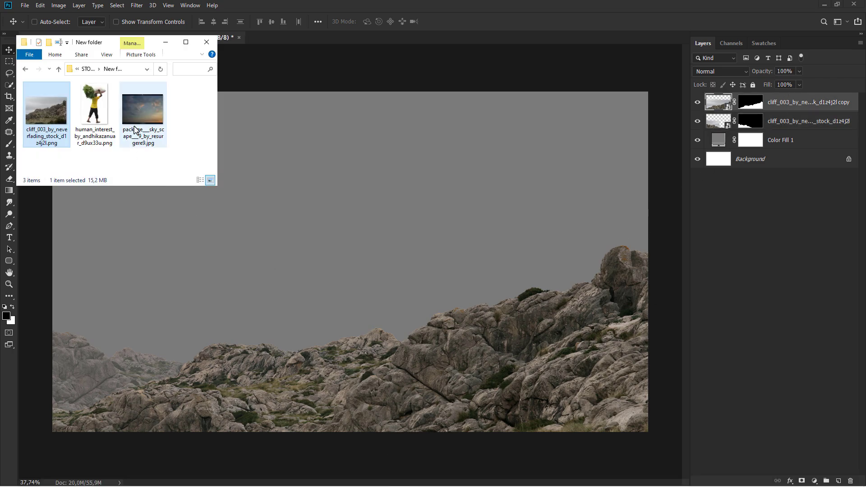
{"action": "left_click", "coordinate": [140, 113]}
{"action": "left_click_drag", "start_coordinate": [140, 113], "coordinate": [316, 255]}
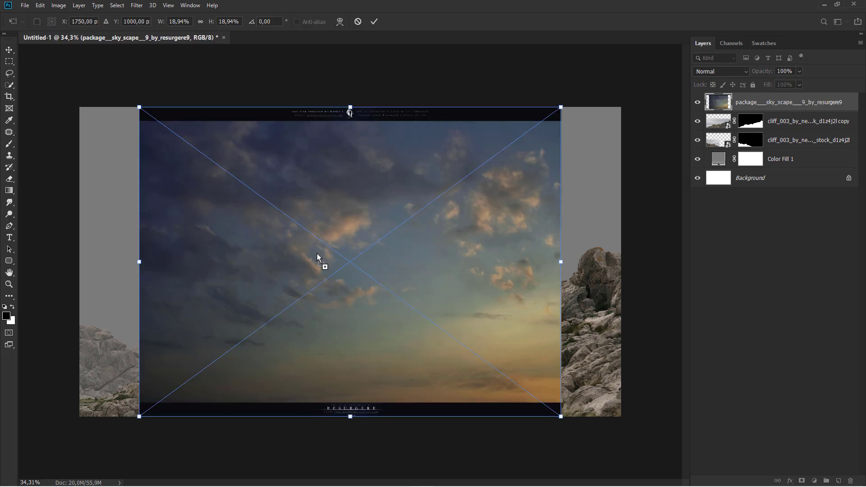
{"action": "key", "text": "Return"}
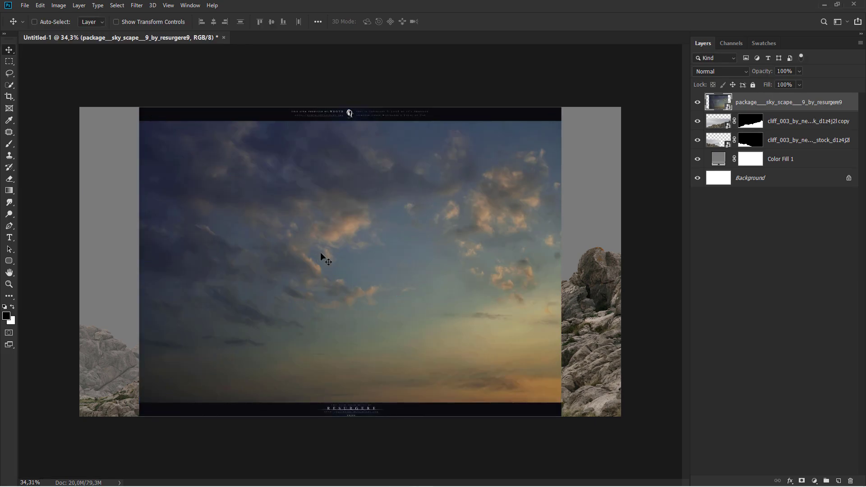
{"action": "left_click_drag", "start_coordinate": [751, 105], "coordinate": [752, 141]}
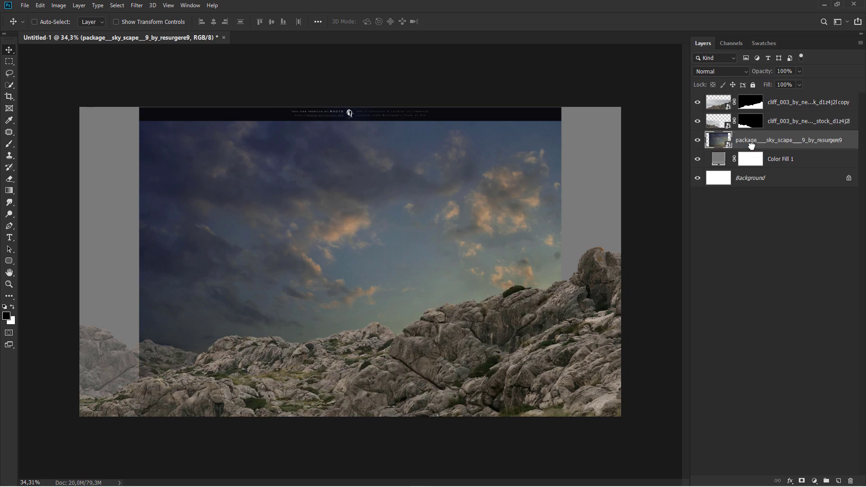
Start a free transform on the sky layer and flip it horizontally
{"action": "key", "text": "ctrl+t"}
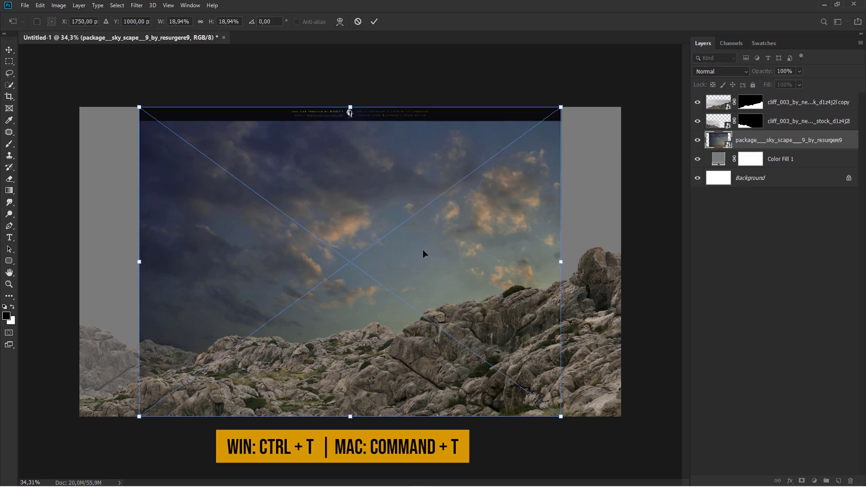
{"action": "right_click", "coordinate": [423, 249]}
{"action": "left_click", "coordinate": [451, 353]}
Scale the flipped sky up proportionally to about 34.2% and position it to cover the whole canvas
{"action": "scroll", "coordinate": [364, 327], "scroll_direction": "down", "scroll_amount": 2}
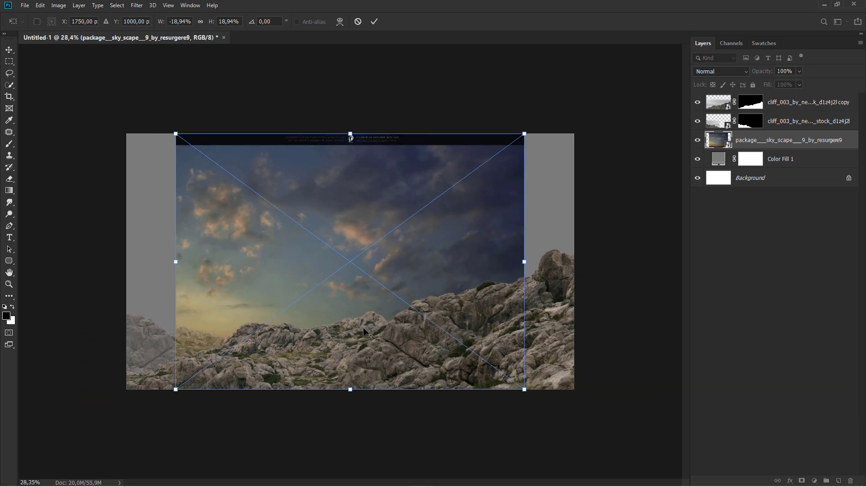
{"action": "scroll", "coordinate": [364, 327], "scroll_direction": "down", "scroll_amount": 1}
{"action": "left_click_drag", "start_coordinate": [254, 281], "coordinate": [209, 280]}
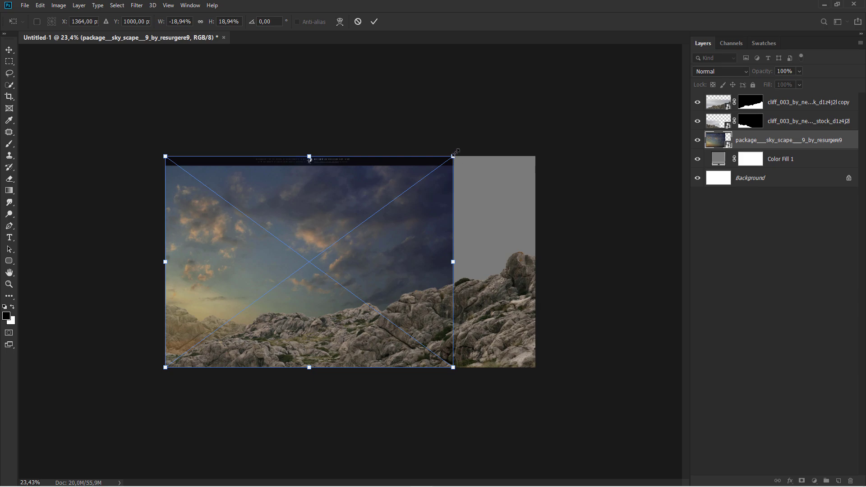
{"action": "left_click_drag", "start_coordinate": [455, 153], "coordinate": [746, 77]}
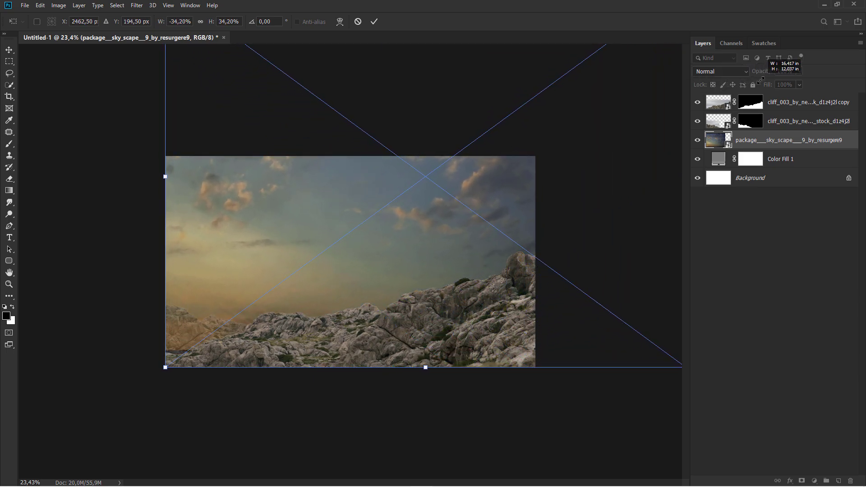
{"action": "left_click_drag", "start_coordinate": [289, 193], "coordinate": [246, 196]}
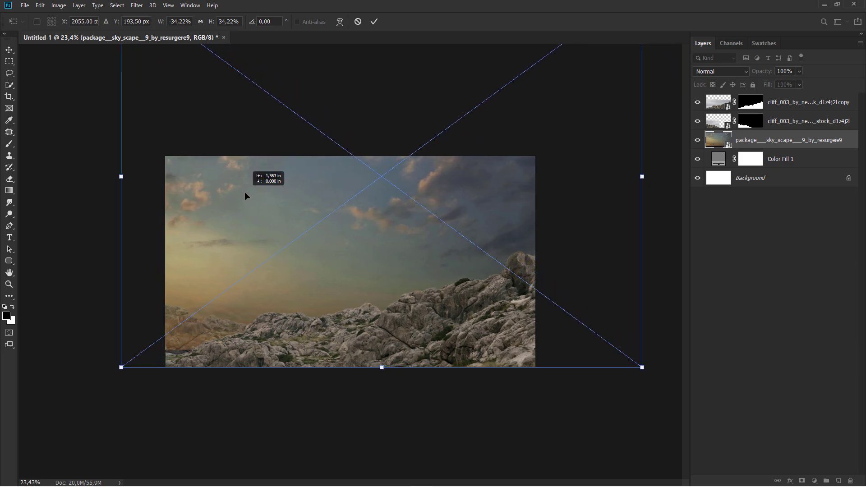
Stretch the sky to about 51.3% width and 36.6% height, shifting it slightly lower, and apply the transform
{"action": "key", "text": "ctrl+minus"}
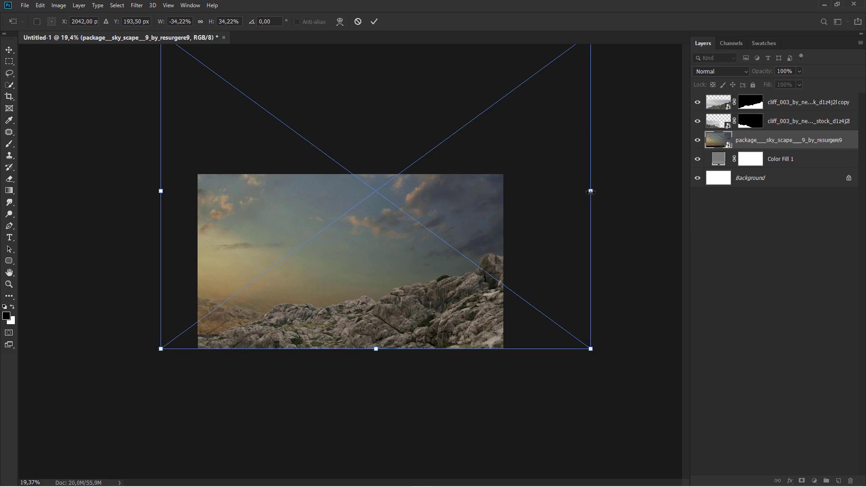
{"action": "left_click_drag", "start_coordinate": [591, 191], "coordinate": [799, 186]}
{"action": "key", "text": "ctrl+minus"}
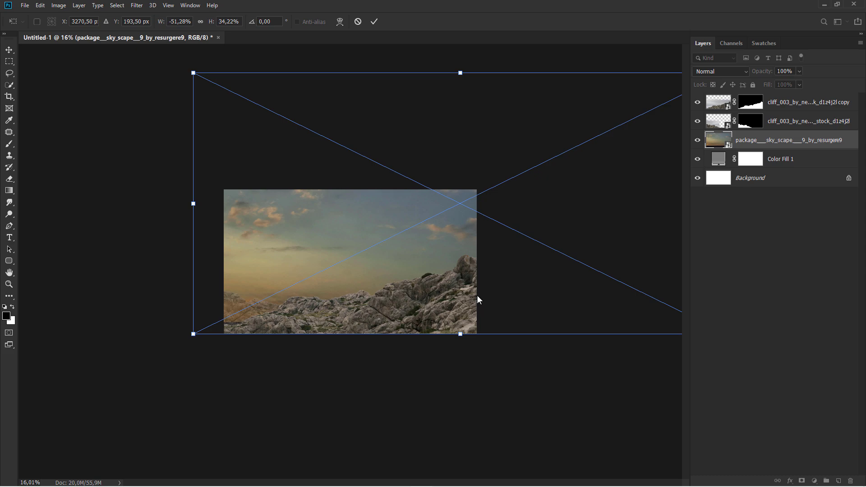
{"action": "left_click_drag", "start_coordinate": [465, 294], "coordinate": [466, 307]}
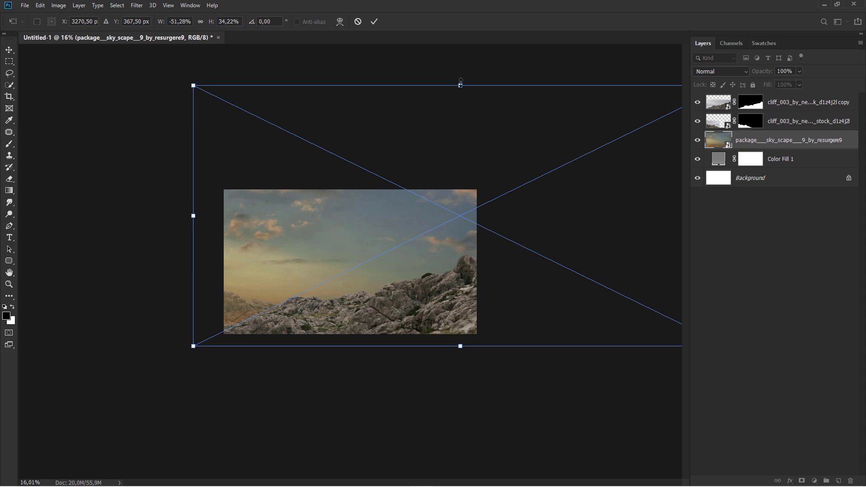
{"action": "left_click_drag", "start_coordinate": [460, 84], "coordinate": [468, 64]}
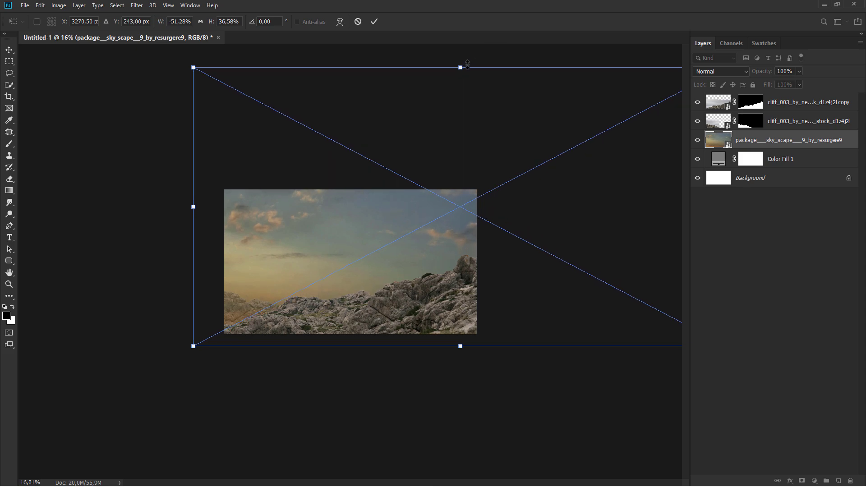
{"action": "key", "text": "Return"}
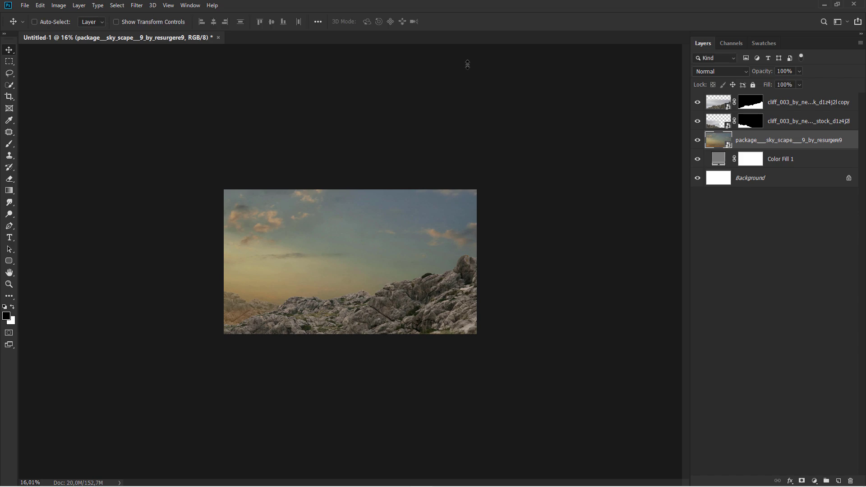
Stretch the front cliff layer vertically to about 120.2% height so its ridge rises higher, and apply the transform
{"action": "scroll", "coordinate": [347, 273], "scroll_direction": "up", "scroll_amount": 5}
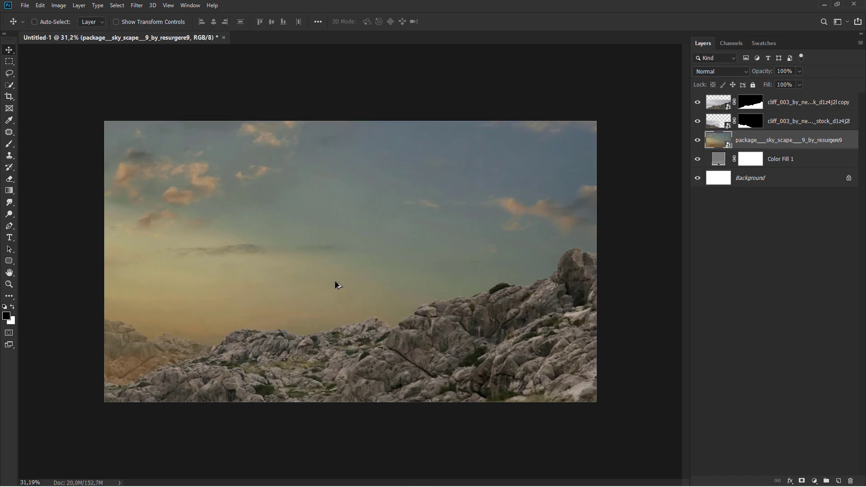
{"action": "left_click", "coordinate": [767, 104]}
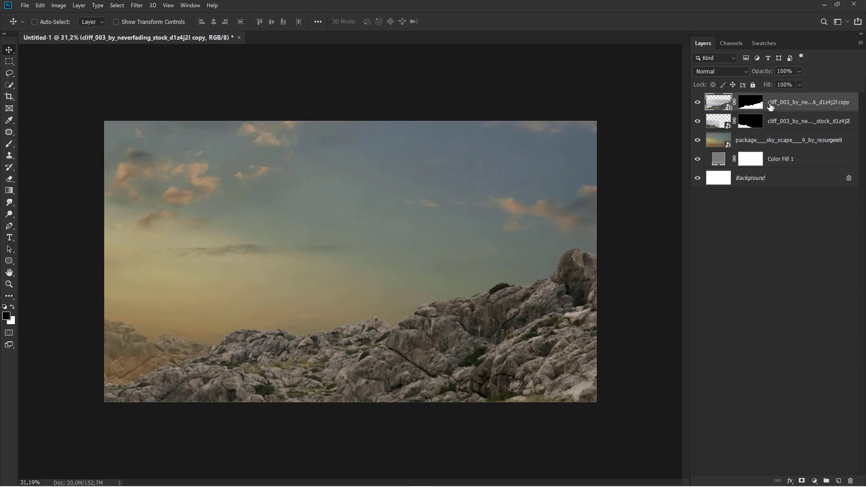
{"action": "key", "text": "ctrl+t"}
{"action": "left_click_drag", "start_coordinate": [350, 200], "coordinate": [356, 159]}
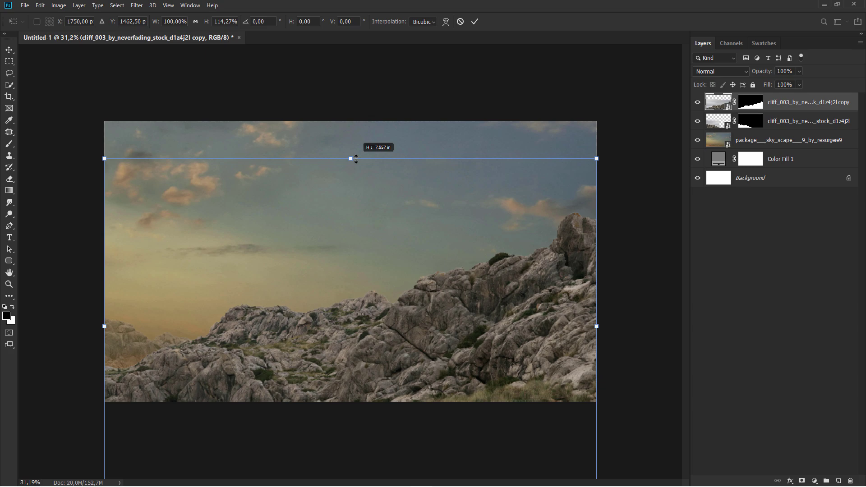
{"action": "scroll", "coordinate": [355, 183], "scroll_direction": "down", "scroll_amount": 2}
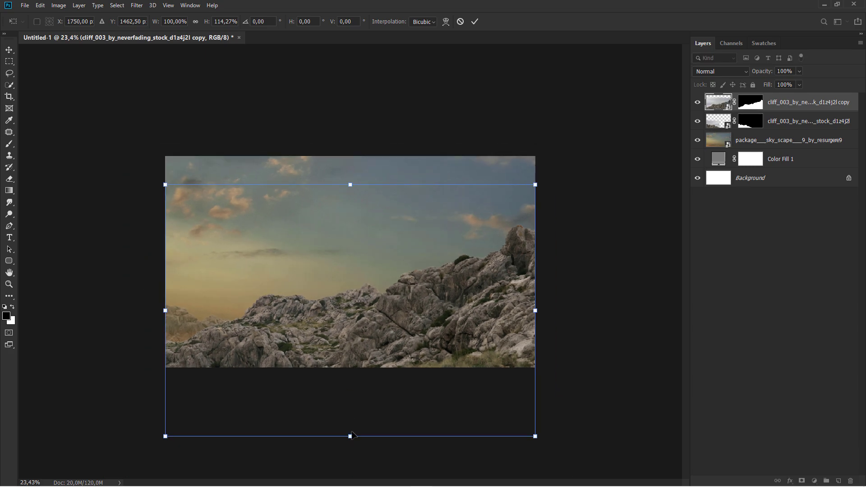
{"action": "left_click_drag", "start_coordinate": [350, 436], "coordinate": [351, 448]}
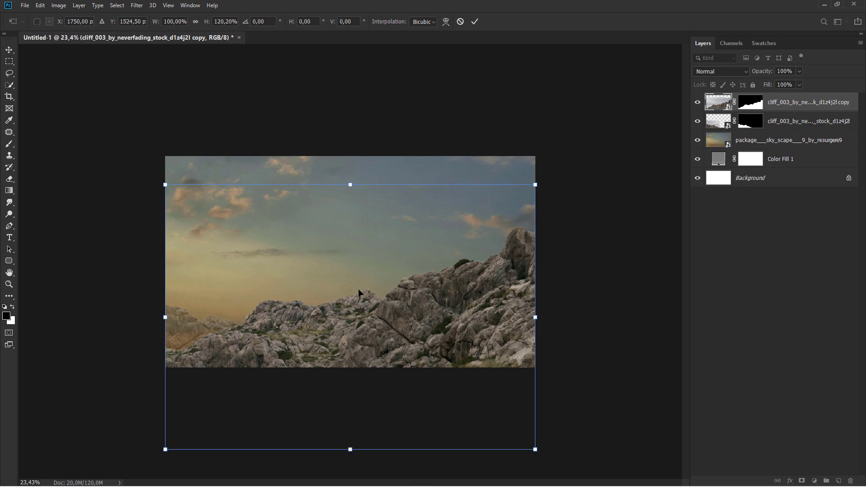
{"action": "key", "text": "Return"}
Raise the faded background cliff slightly higher behind the front cliff
{"action": "key", "text": "ctrl+plus"}
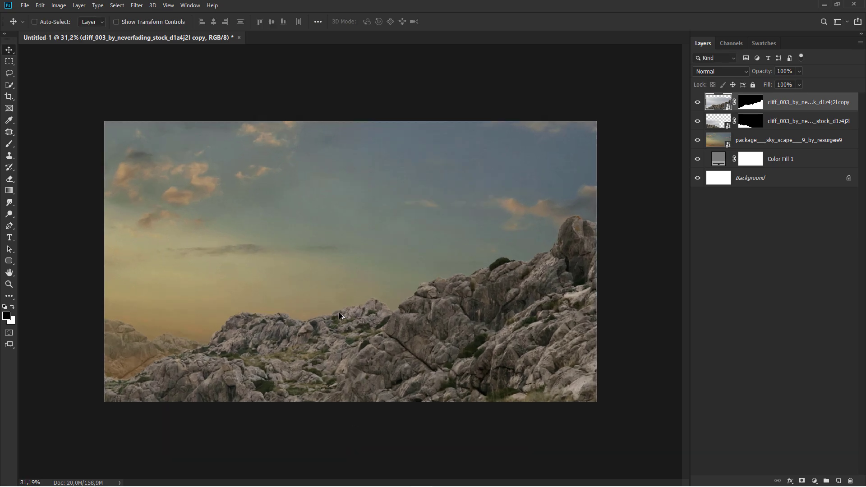
{"action": "key", "text": "ctrl+plus"}
{"action": "key", "text": "ctrl+plus"}
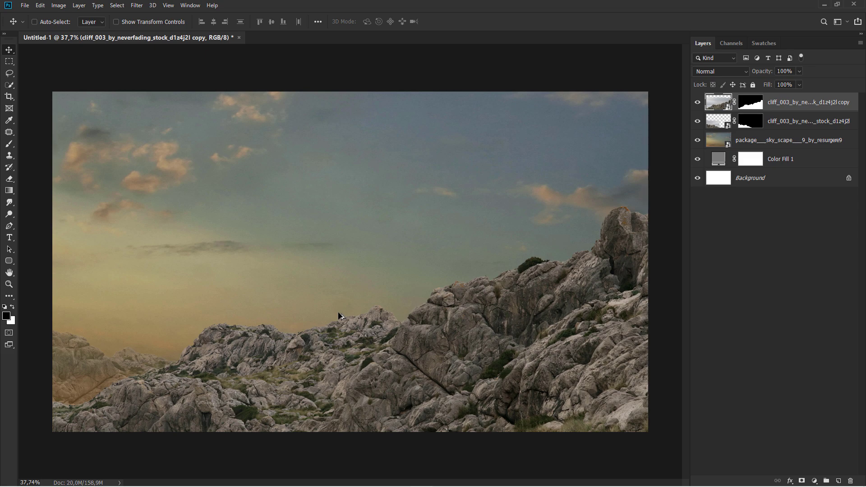
{"action": "left_click", "coordinate": [782, 122]}
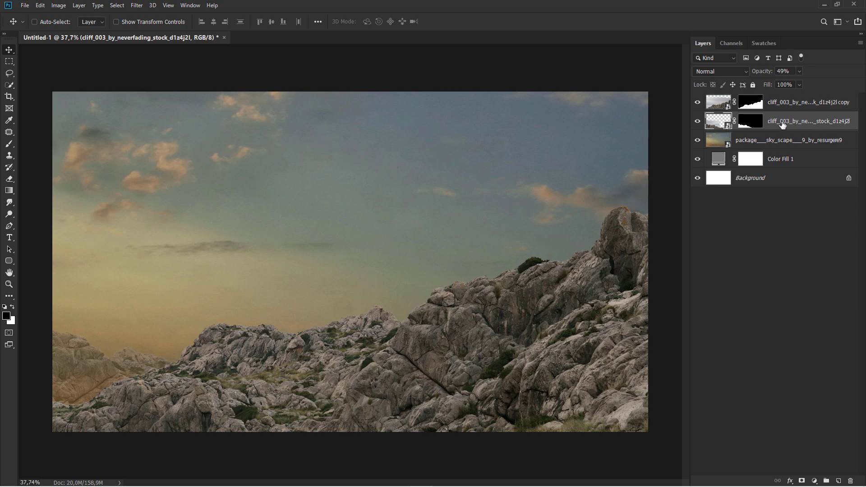
{"action": "mouse_move", "coordinate": [123, 357]}
{"action": "left_mouse_down"}
{"action": "mouse_move", "coordinate": [125, 337]}
{"action": "mouse_move", "coordinate": [125, 344]}
{"action": "left_mouse_up"}
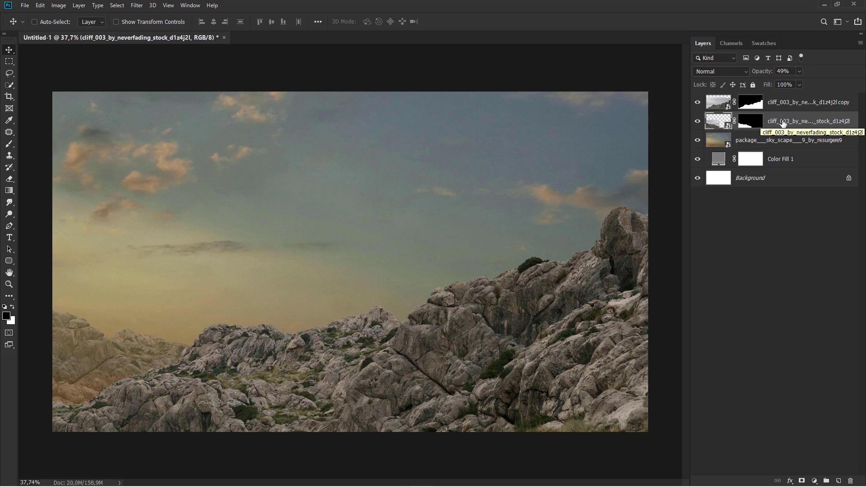
Add a new empty layer above the sky and set the foreground color to the blue-gray #5f6c74 sampled from the upper sky
{"action": "left_click", "coordinate": [786, 141]}
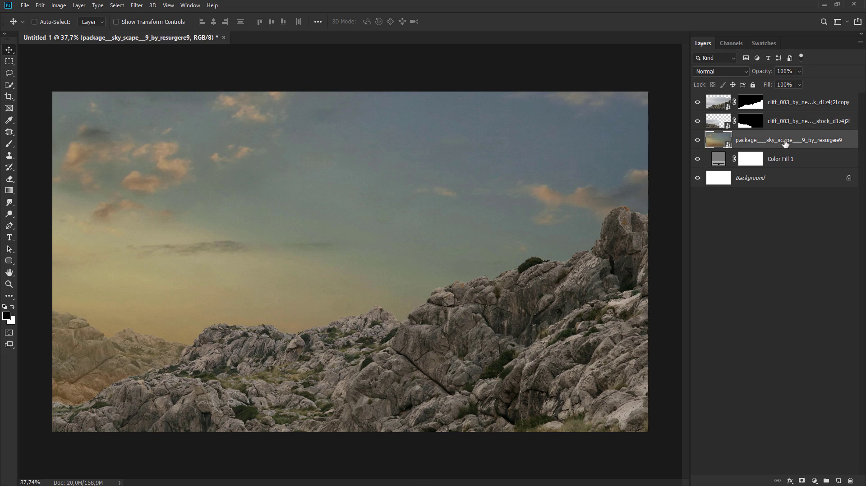
{"action": "left_click", "coordinate": [838, 480]}
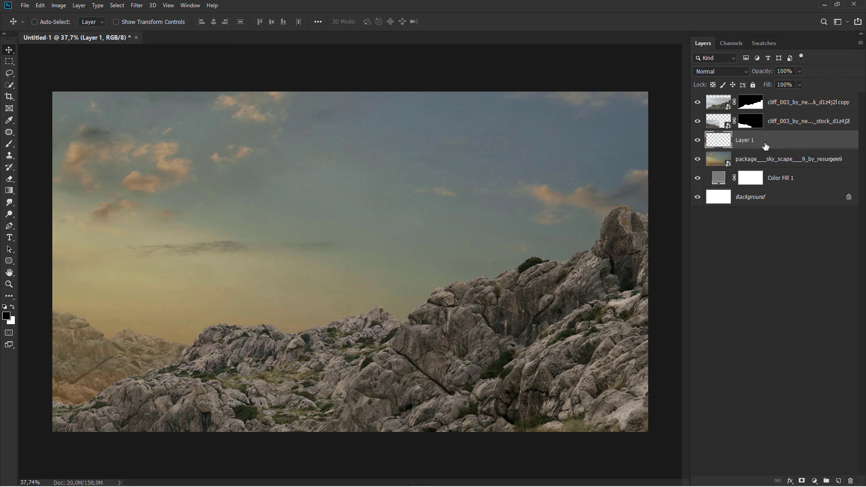
{"action": "left_click", "coordinate": [9, 190]}
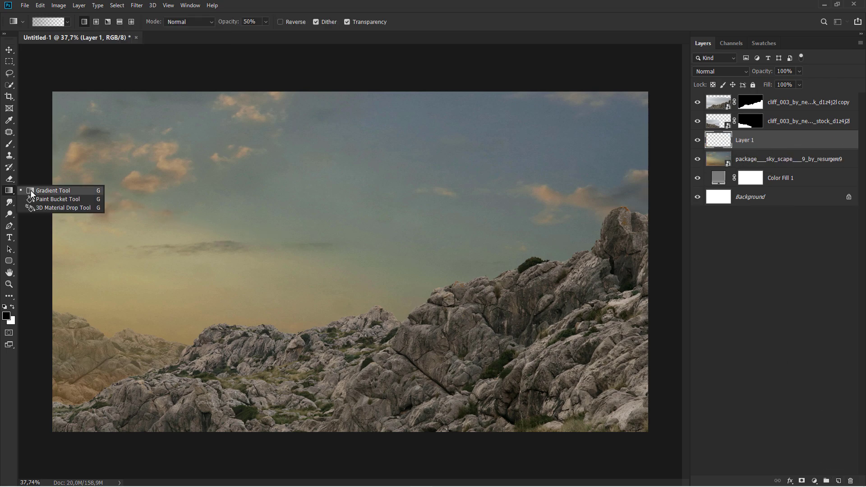
{"action": "left_click", "coordinate": [7, 317]}
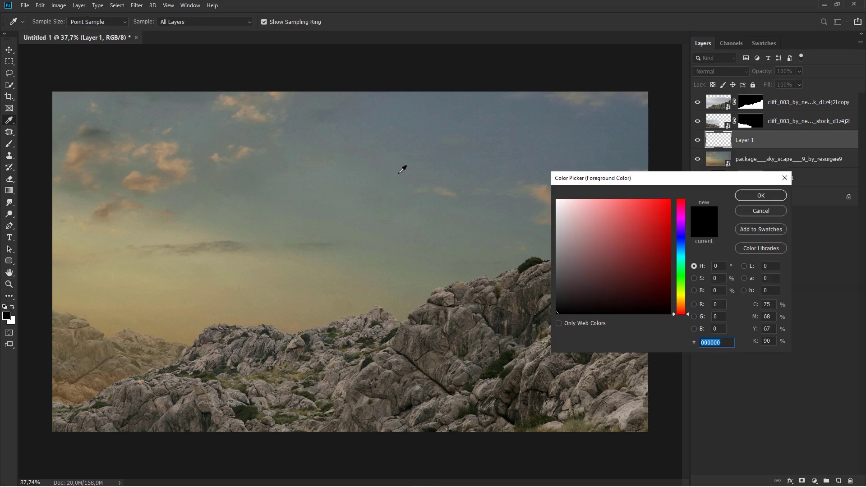
{"action": "left_click", "coordinate": [403, 169]}
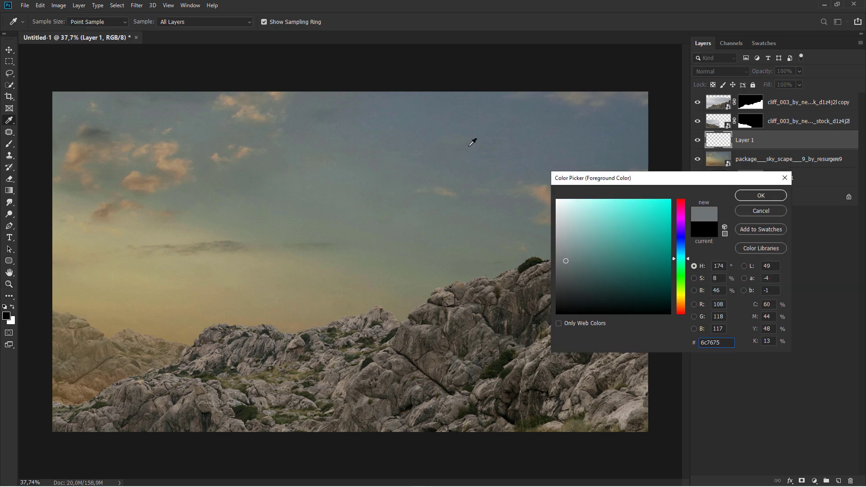
{"action": "left_click", "coordinate": [486, 132]}
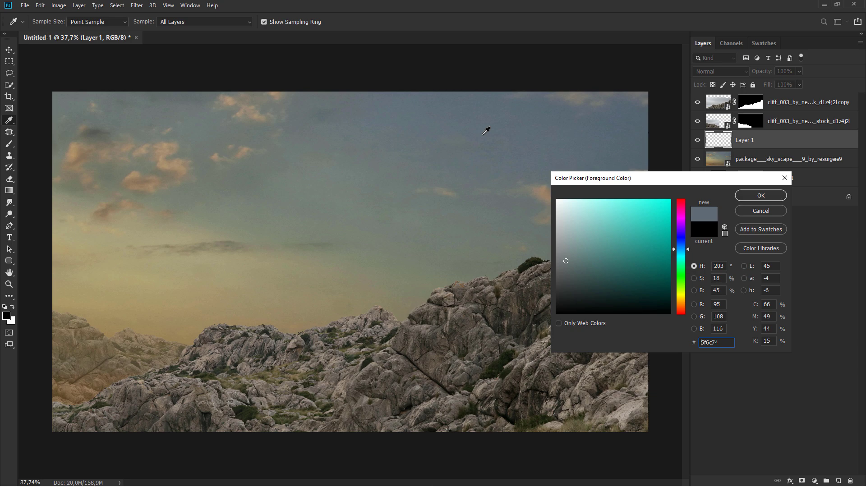
{"action": "left_click", "coordinate": [761, 199]}
Draw a foreground-to-transparent linear gradient at 100% opacity on the new layer, fading from the sky's top edge downward
{"action": "key", "text": "g"}
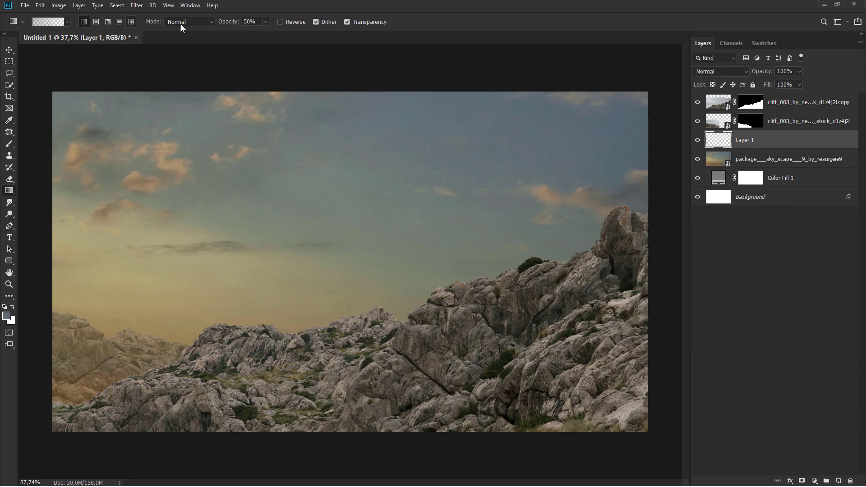
{"action": "left_click_drag", "start_coordinate": [272, 30], "coordinate": [342, 162]}
{"action": "left_click_drag", "start_coordinate": [332, 240], "coordinate": [332, 240]}
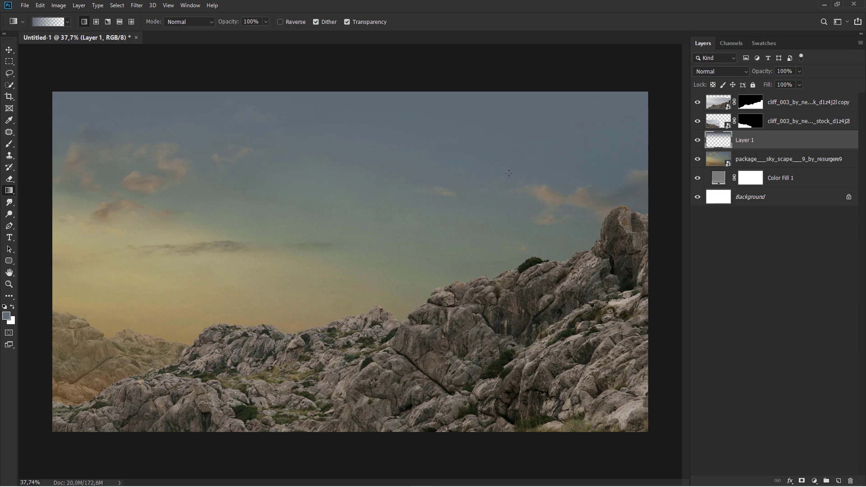
Set the gradient layer's blend mode to Multiply and compare the sky with the layer hidden and shown
{"action": "left_click", "coordinate": [708, 72]}
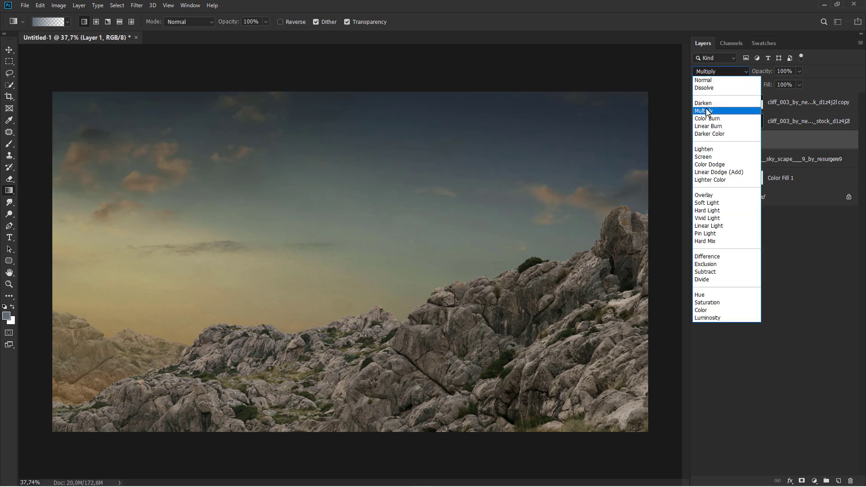
{"action": "left_click", "coordinate": [706, 111]}
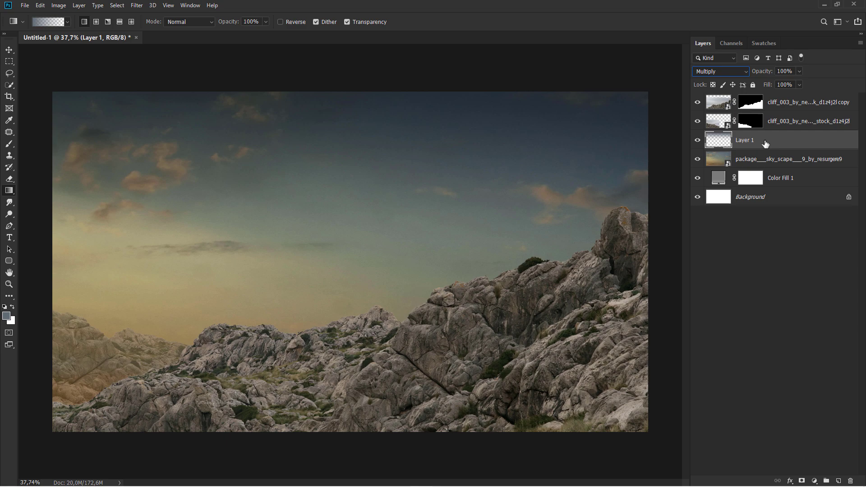
{"action": "left_click", "coordinate": [697, 141]}
{"action": "left_click", "coordinate": [698, 140]}
Darken the faded background cliff by adding a Brightness/Contrast adjustment clipped to its layer and strongly reducing the brightness
{"action": "left_click", "coordinate": [777, 124]}
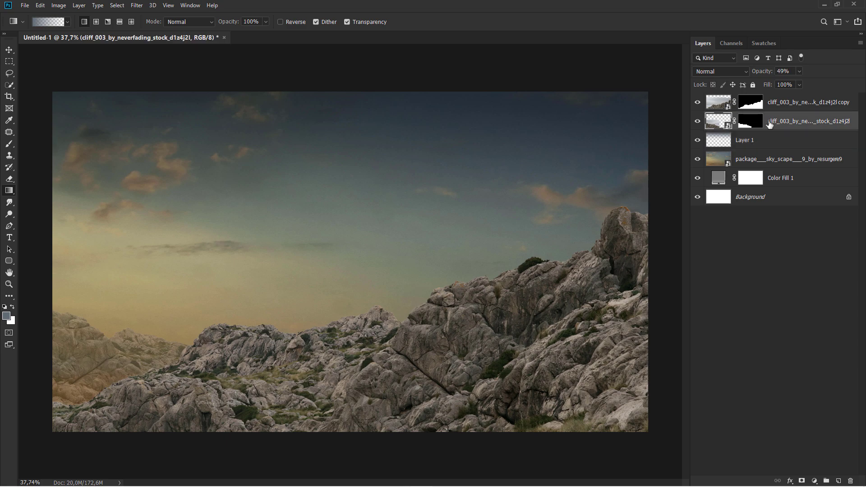
{"action": "left_click", "coordinate": [697, 122]}
{"action": "left_click", "coordinate": [698, 122]}
{"action": "left_click", "coordinate": [814, 481]}
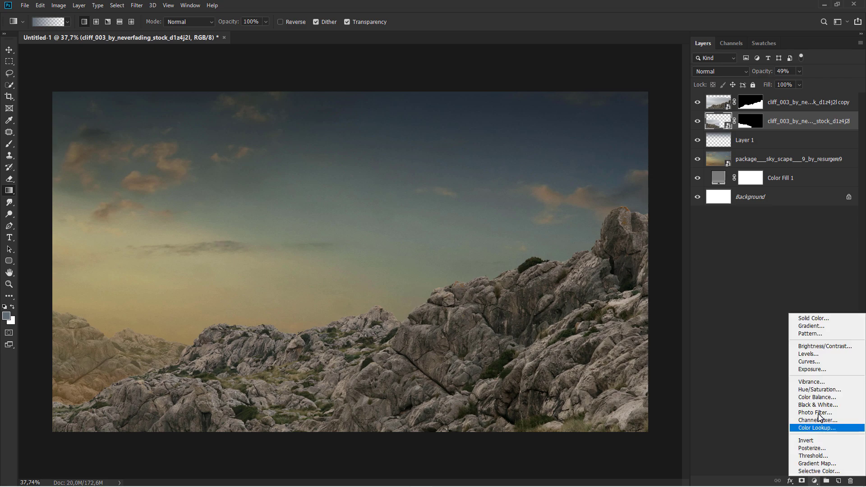
{"action": "left_click", "coordinate": [818, 348]}
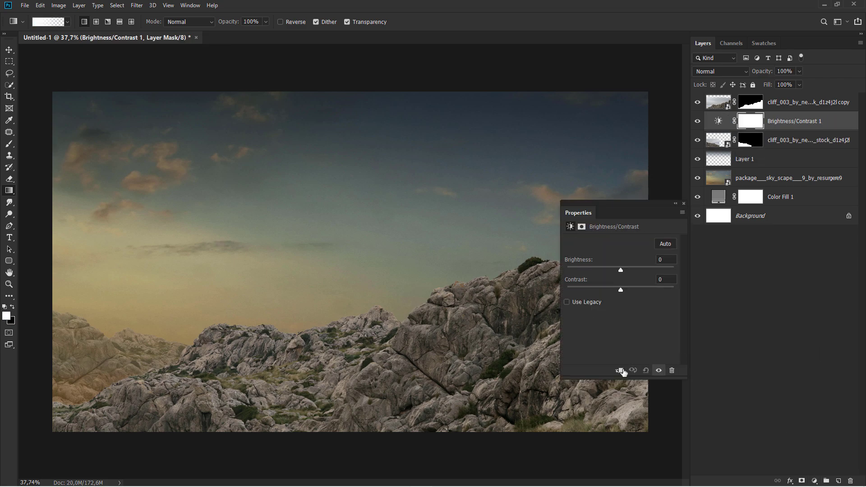
{"action": "left_click", "coordinate": [621, 370]}
{"action": "left_click_drag", "start_coordinate": [616, 270], "coordinate": [561, 267]}
{"action": "left_click", "coordinate": [684, 204]}
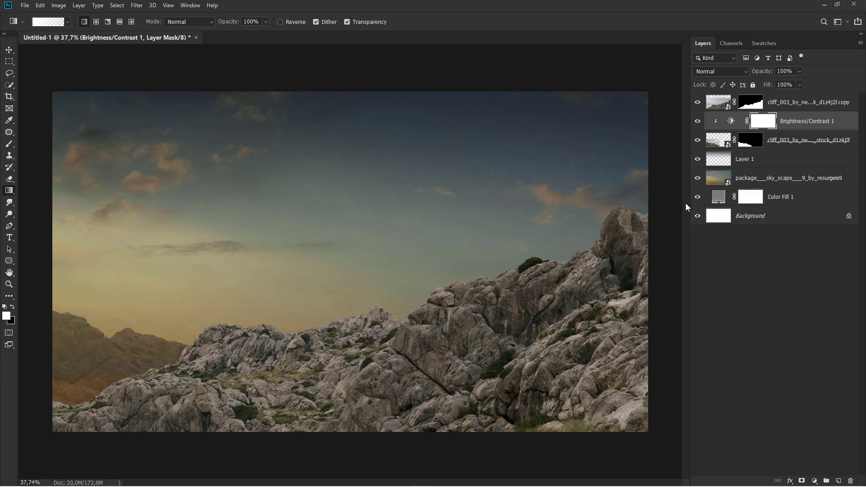
Add a Brightness/Contrast adjustment clipped to the front cliff layer with brightness set to -59
{"action": "key", "text": "v"}
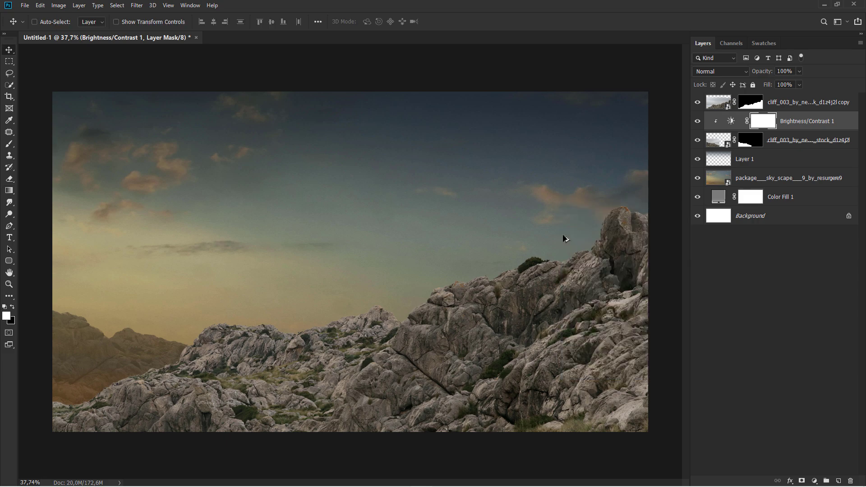
{"action": "left_click", "coordinate": [768, 103]}
{"action": "left_click", "coordinate": [814, 482]}
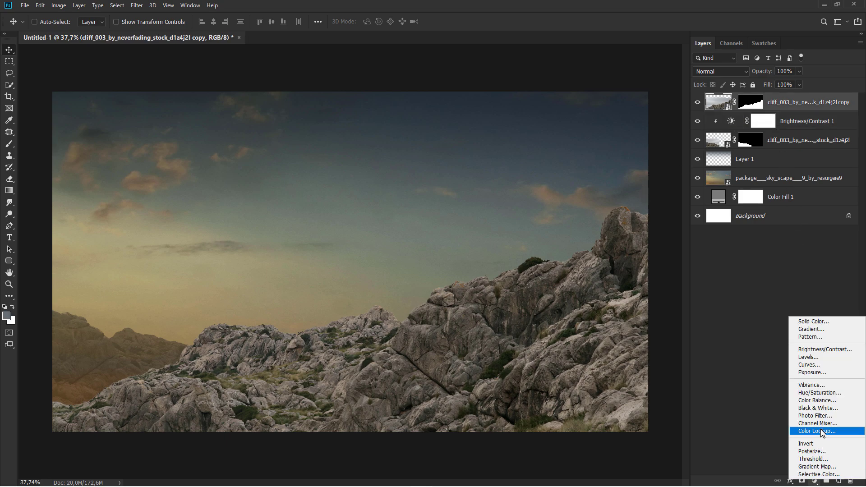
{"action": "left_click", "coordinate": [811, 355]}
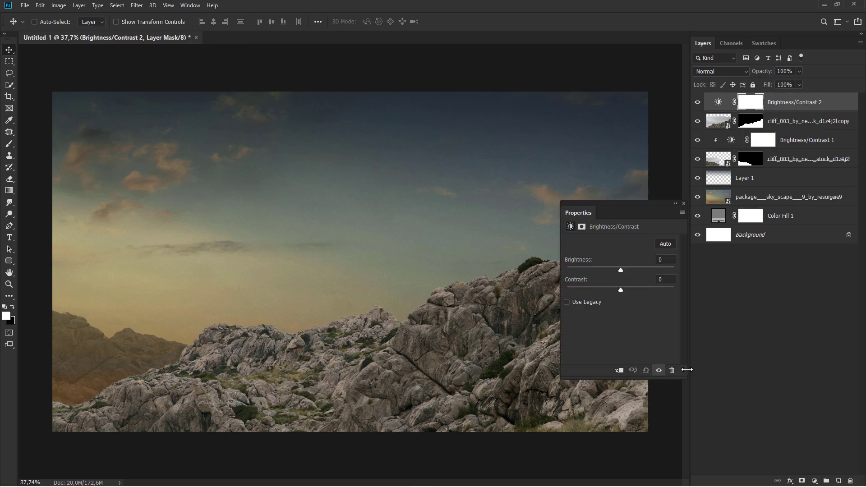
{"action": "left_click", "coordinate": [619, 371]}
{"action": "left_click_drag", "start_coordinate": [621, 271], "coordinate": [599, 267]}
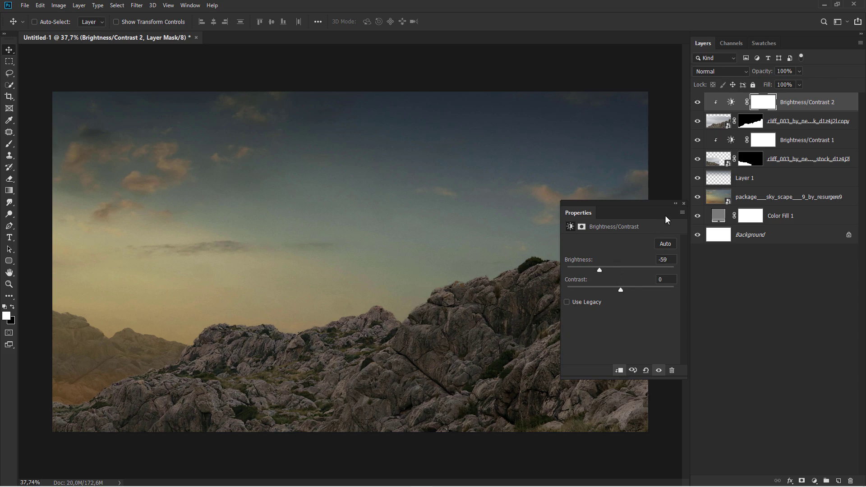
{"action": "left_click", "coordinate": [683, 205]}
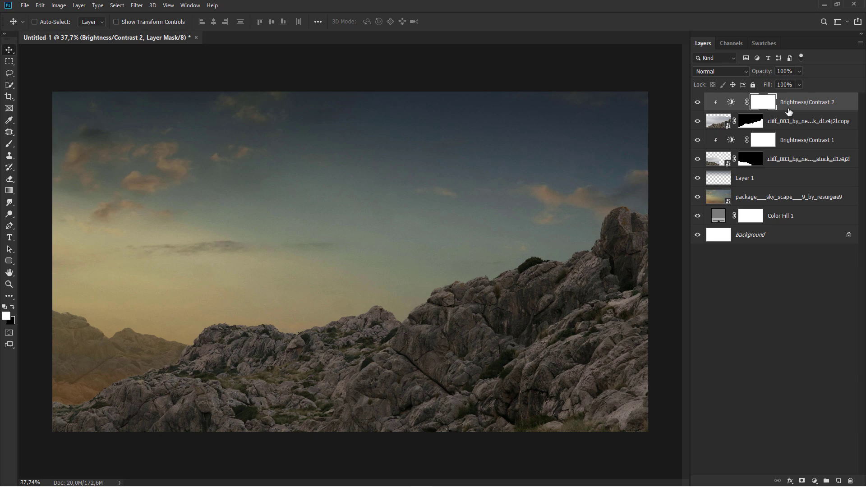
Add a clipped Selective Color adjustment to the front cliff with Neutrals Black at +10% and compare it hidden and shown
{"action": "left_click", "coordinate": [788, 111]}
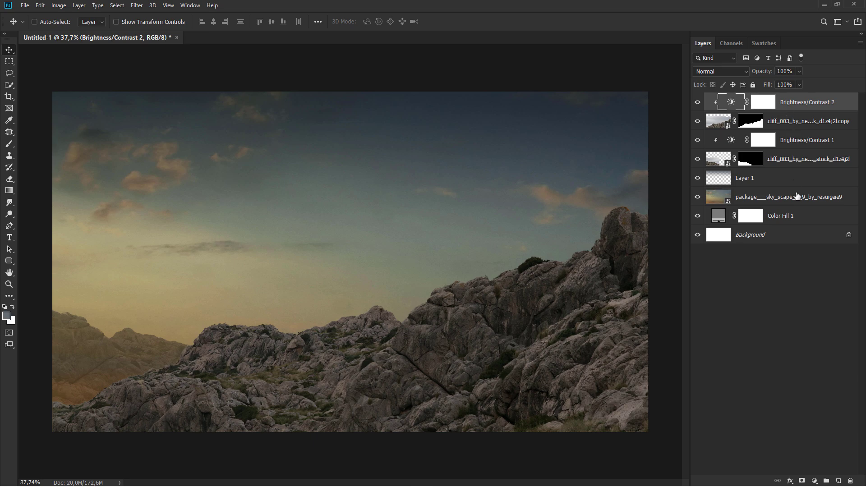
{"action": "left_click", "coordinate": [815, 481]}
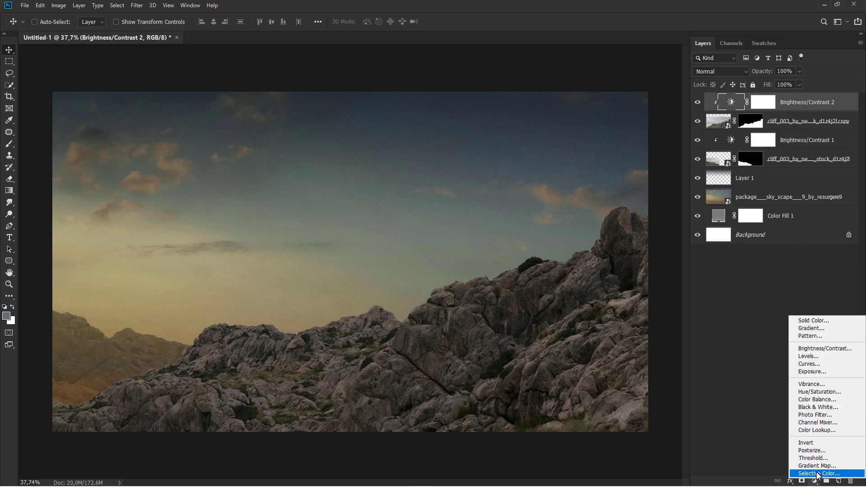
{"action": "left_click", "coordinate": [818, 474]}
{"action": "left_click", "coordinate": [619, 370]}
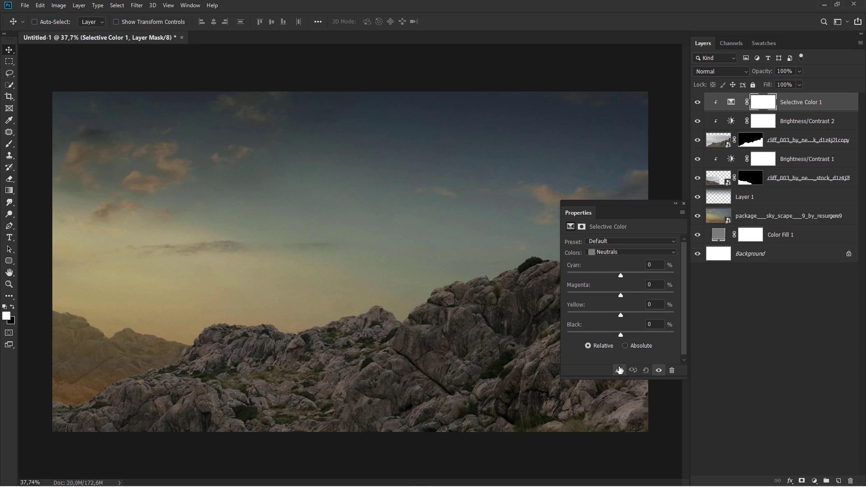
{"action": "left_click", "coordinate": [614, 250]}
{"action": "left_click", "coordinate": [614, 250]}
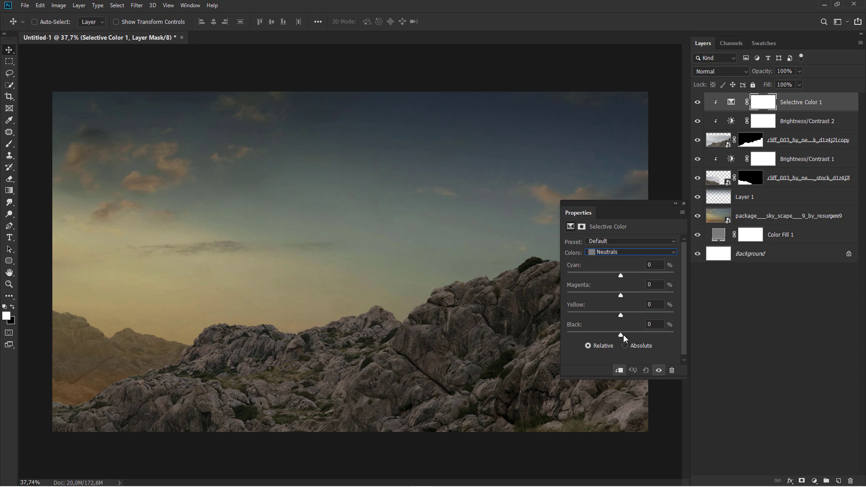
{"action": "left_click_drag", "start_coordinate": [623, 335], "coordinate": [625, 335]}
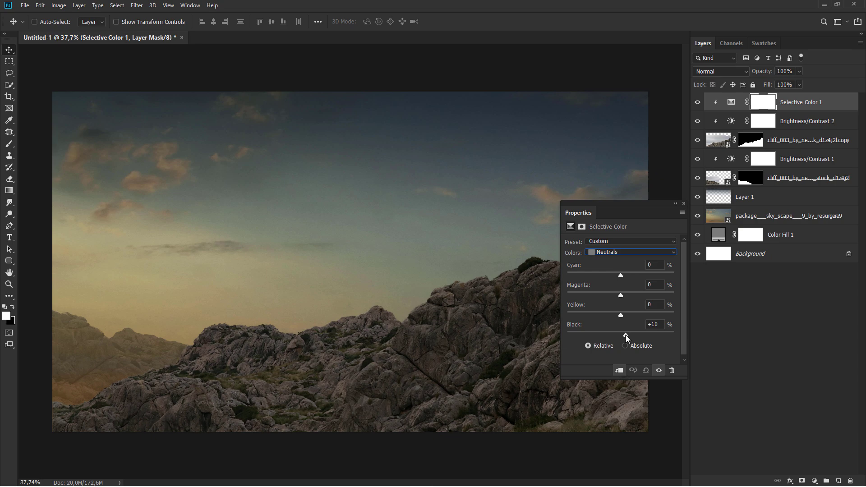
{"action": "left_click", "coordinate": [684, 203]}
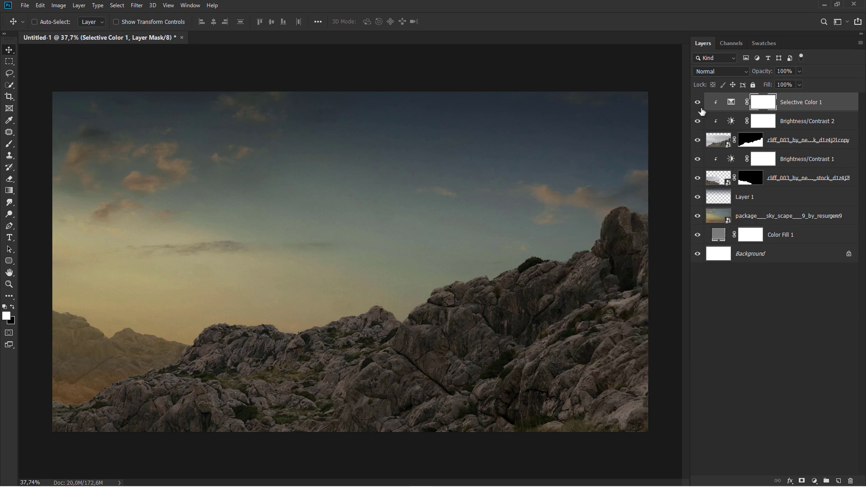
{"action": "left_click", "coordinate": [696, 103]}
{"action": "left_click", "coordinate": [696, 103]}
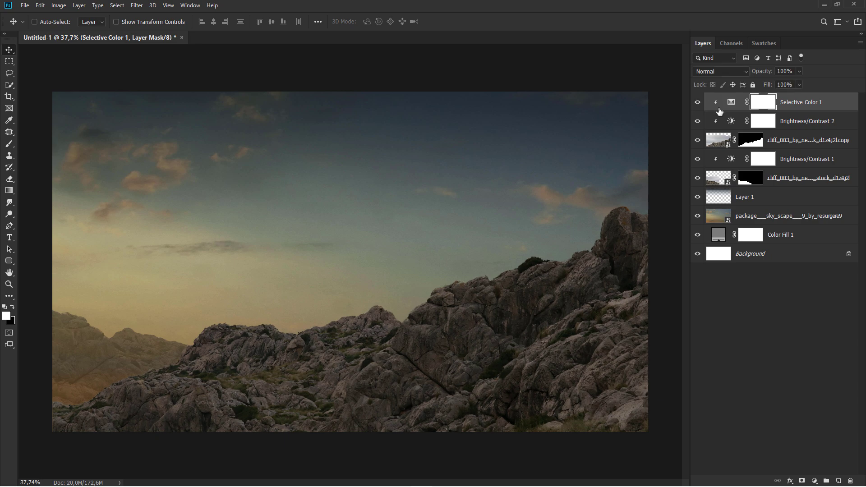
Add a Levels adjustment clipped to the front cliff, lower the output white level to about 147, and invert its mask to black
{"action": "left_click", "coordinate": [805, 110]}
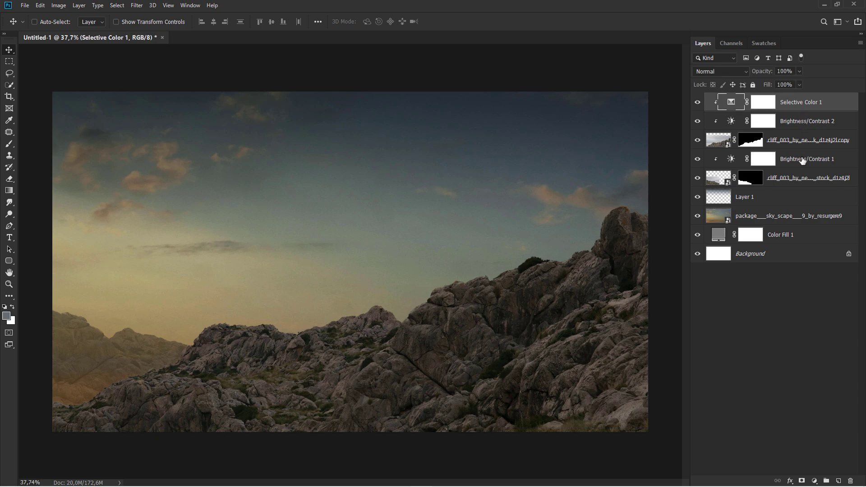
{"action": "left_click", "coordinate": [814, 482]}
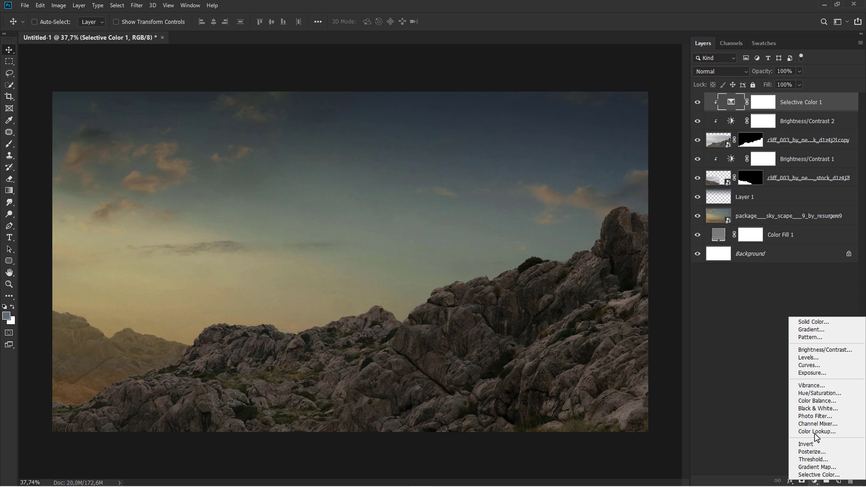
{"action": "left_click", "coordinate": [815, 366]}
{"action": "left_click", "coordinate": [619, 370]}
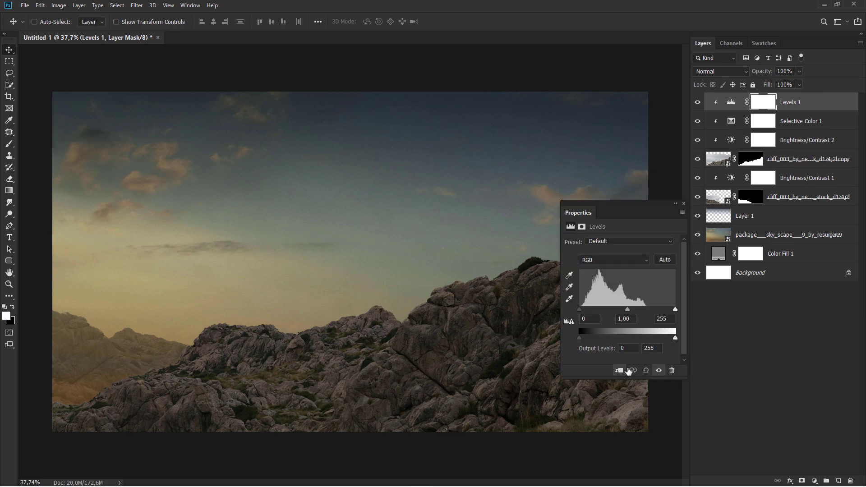
{"action": "left_click_drag", "start_coordinate": [674, 337], "coordinate": [646, 338]}
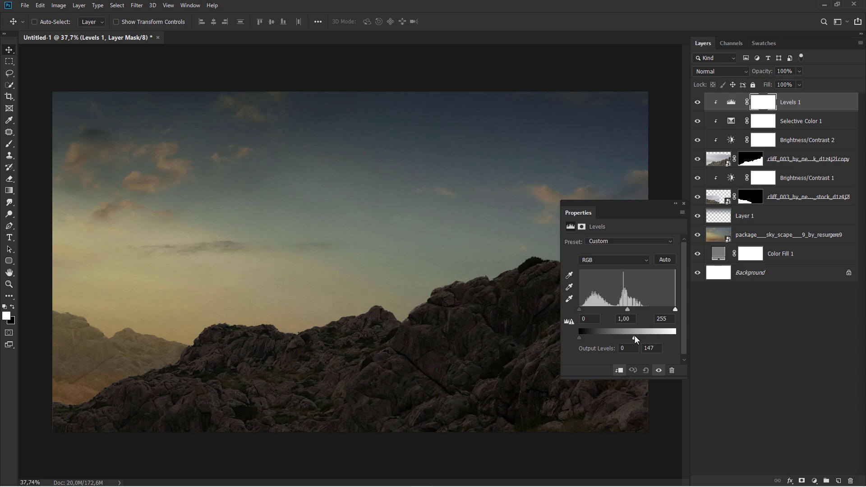
{"action": "left_click", "coordinate": [684, 204]}
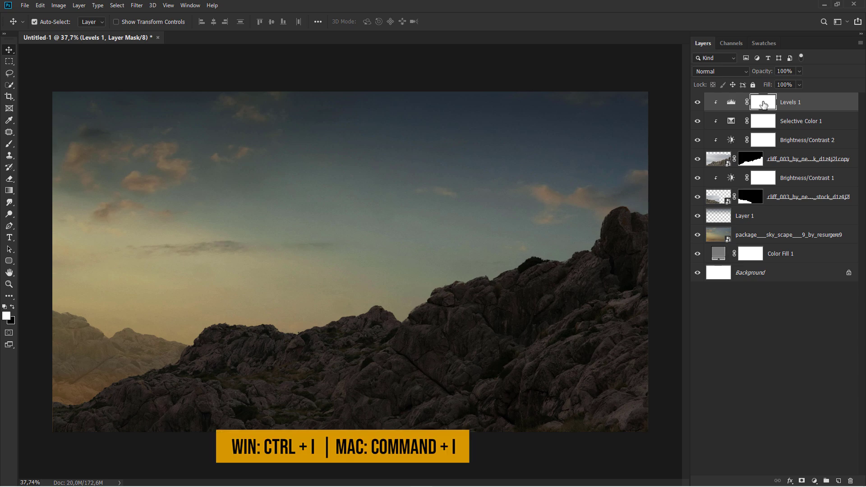
{"action": "key", "text": "ctrl+i"}
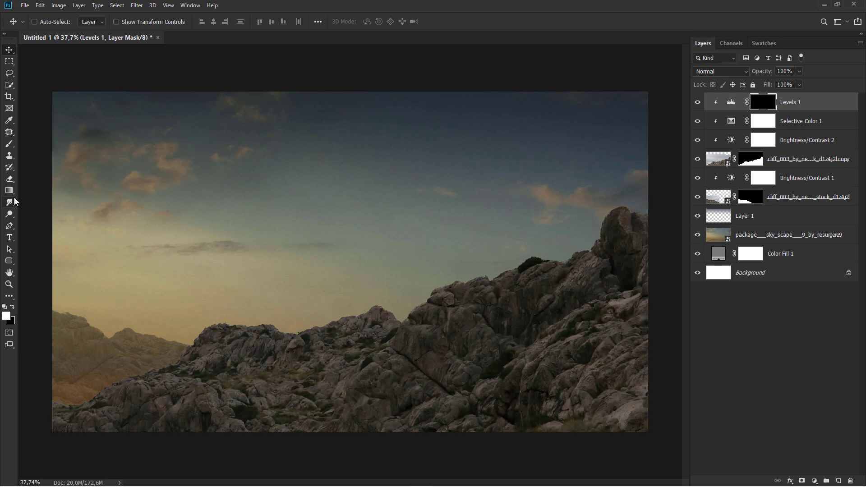
Paint white on the Levels mask with a large soft brush at 11% flow to darken the cliff's right side and lower edge, then compare
{"action": "left_click", "coordinate": [9, 143]}
{"action": "right_click", "coordinate": [114, 149]}
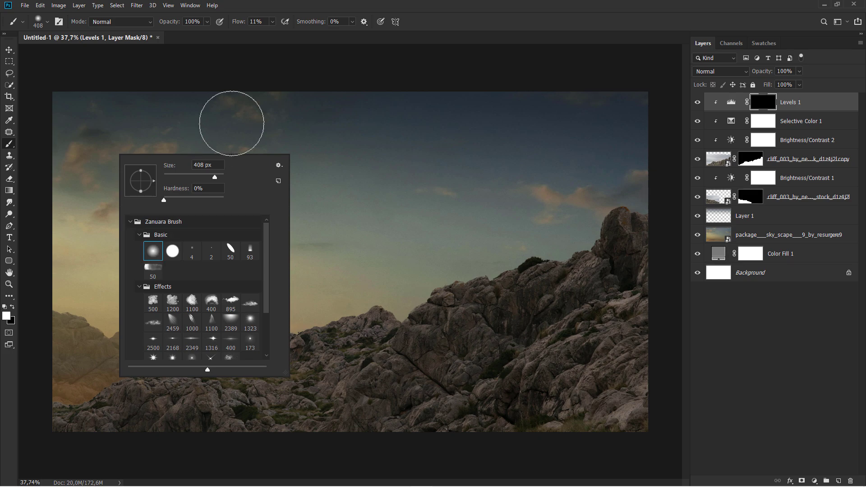
{"action": "left_click", "coordinate": [242, 26]}
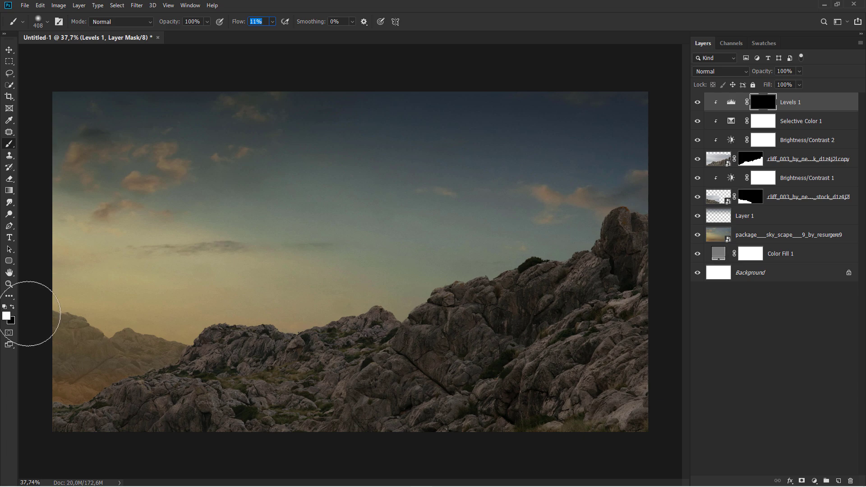
{"action": "left_click_drag", "start_coordinate": [296, 293], "coordinate": [330, 292]}
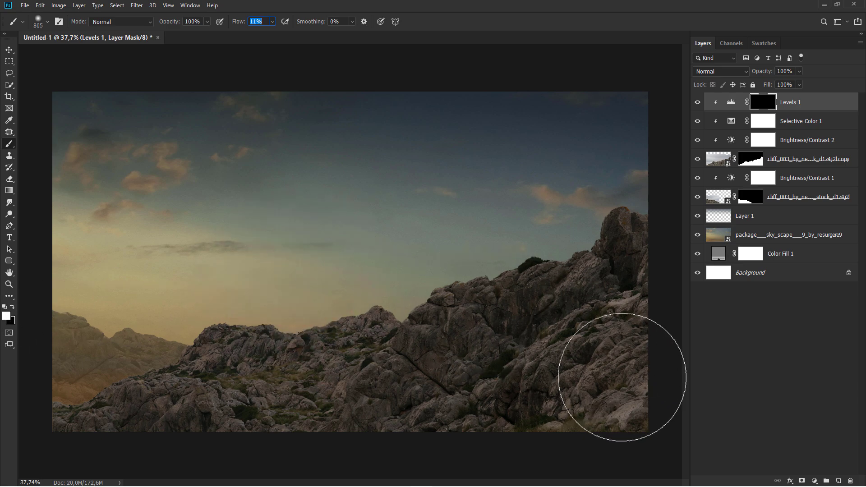
{"action": "left_click", "coordinate": [619, 383]}
{"action": "scroll", "coordinate": [607, 361], "scroll_direction": "down", "scroll_amount": 1}
{"action": "left_click_drag", "start_coordinate": [601, 393], "coordinate": [616, 393]}
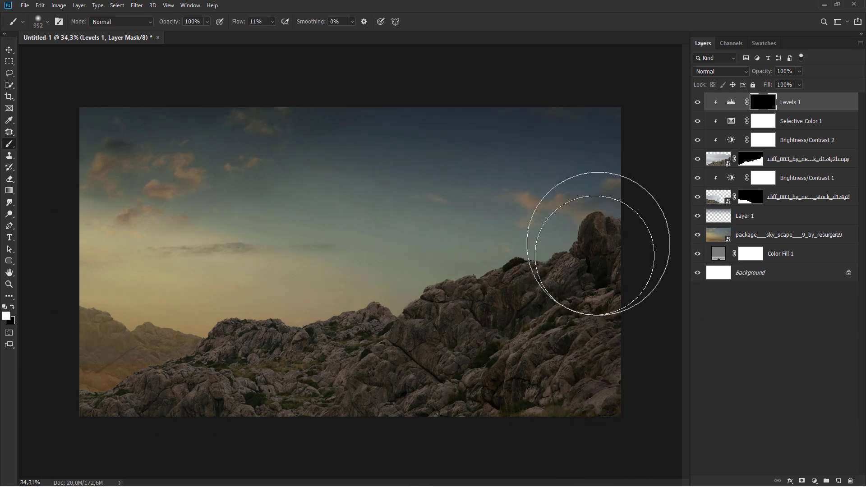
{"action": "mouse_move", "coordinate": [597, 249]}
{"action": "left_mouse_down"}
{"action": "mouse_move", "coordinate": [537, 323]}
{"action": "mouse_move", "coordinate": [541, 348]}
{"action": "mouse_move", "coordinate": [579, 395]}
{"action": "mouse_move", "coordinate": [524, 371]}
{"action": "mouse_move", "coordinate": [498, 372]}
{"action": "left_mouse_up"}
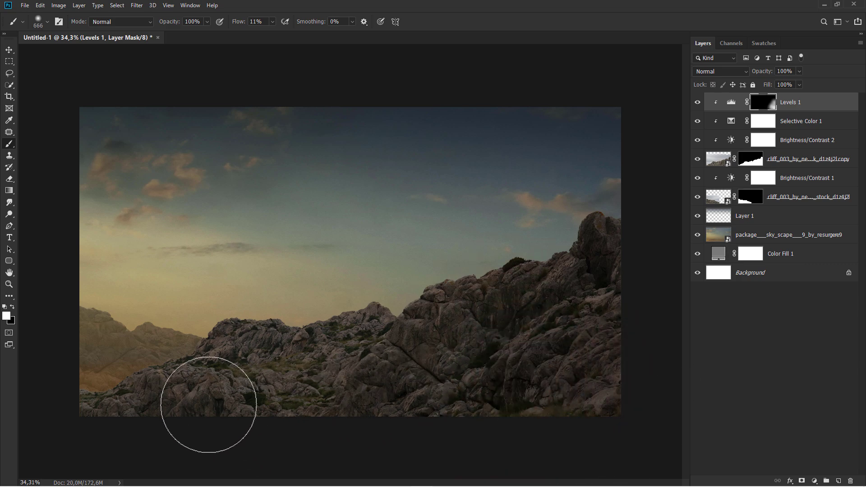
{"action": "mouse_move", "coordinate": [208, 404]}
{"action": "left_mouse_down"}
{"action": "mouse_move", "coordinate": [87, 414]}
{"action": "mouse_move", "coordinate": [91, 386]}
{"action": "mouse_move", "coordinate": [90, 405]}
{"action": "mouse_move", "coordinate": [154, 412]}
{"action": "mouse_move", "coordinate": [256, 403]}
{"action": "mouse_move", "coordinate": [331, 418]}
{"action": "mouse_move", "coordinate": [398, 405]}
{"action": "mouse_move", "coordinate": [485, 421]}
{"action": "mouse_move", "coordinate": [554, 401]}
{"action": "mouse_move", "coordinate": [599, 432]}
{"action": "mouse_move", "coordinate": [603, 414]}
{"action": "mouse_move", "coordinate": [569, 393]}
{"action": "mouse_move", "coordinate": [437, 380]}
{"action": "mouse_move", "coordinate": [466, 356]}
{"action": "mouse_move", "coordinate": [461, 336]}
{"action": "mouse_move", "coordinate": [434, 368]}
{"action": "mouse_move", "coordinate": [318, 401]}
{"action": "mouse_move", "coordinate": [572, 304]}
{"action": "mouse_move", "coordinate": [591, 267]}
{"action": "mouse_move", "coordinate": [527, 257]}
{"action": "mouse_move", "coordinate": [592, 238]}
{"action": "mouse_move", "coordinate": [599, 375]}
{"action": "left_mouse_up"}
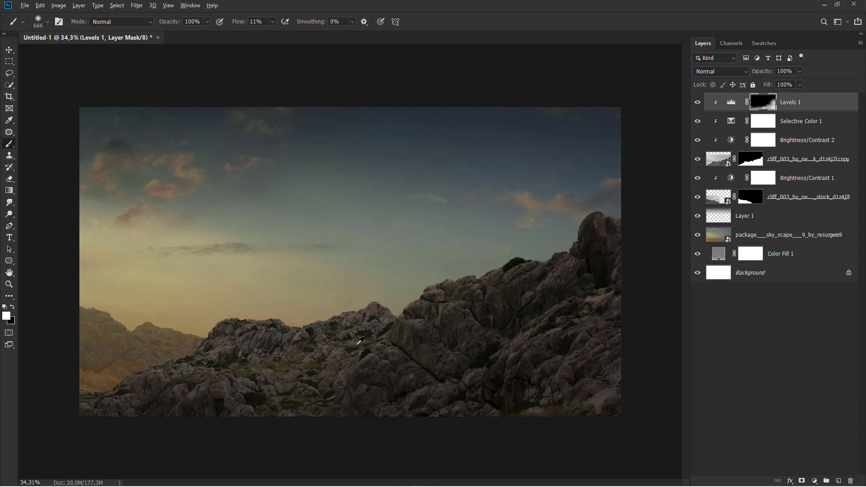
{"action": "scroll", "coordinate": [360, 341], "scroll_direction": "up", "scroll_amount": 1}
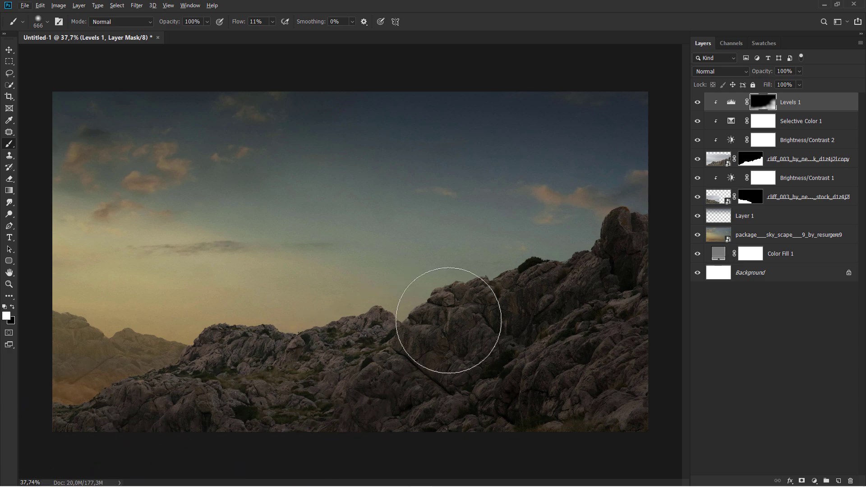
{"action": "left_click", "coordinate": [698, 102]}
{"action": "left_click", "coordinate": [698, 102]}
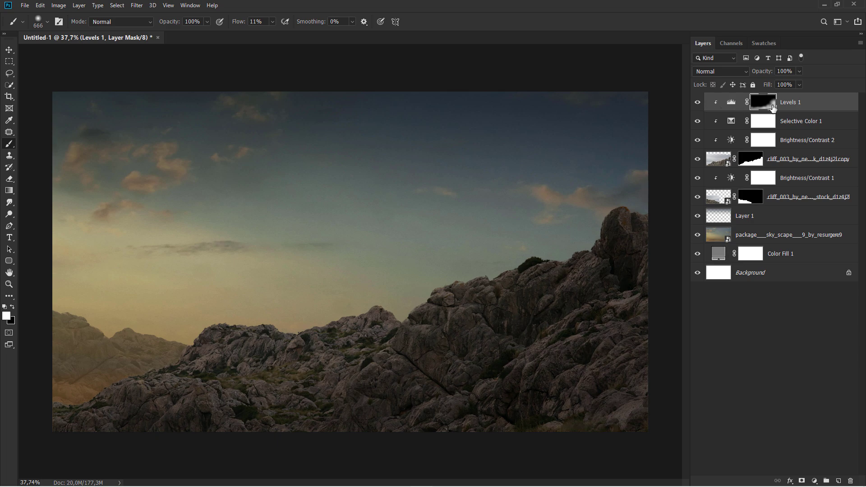
Add a Curves adjustment above the Multiply gradient layer, anchor the RGB curve's midpoint and pull the white end inward to brighten the sky's highlights
{"action": "left_click", "coordinate": [808, 103]}
{"action": "key", "text": "g"}
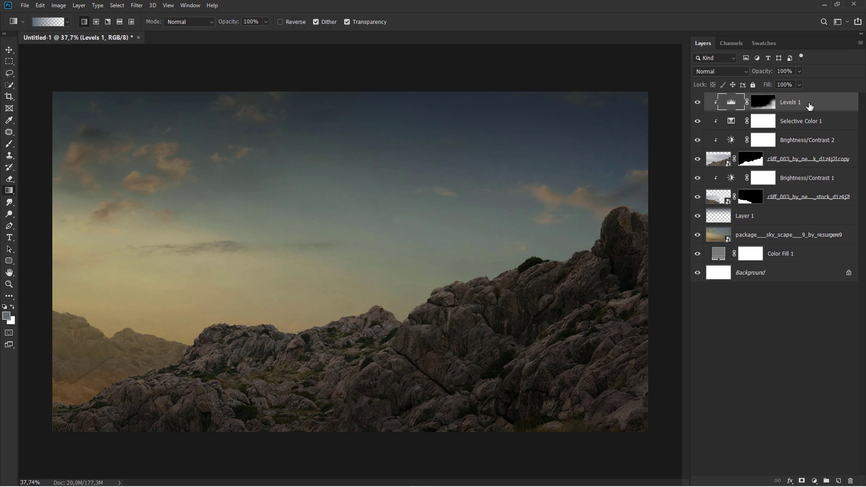
{"action": "left_click", "coordinate": [797, 218]}
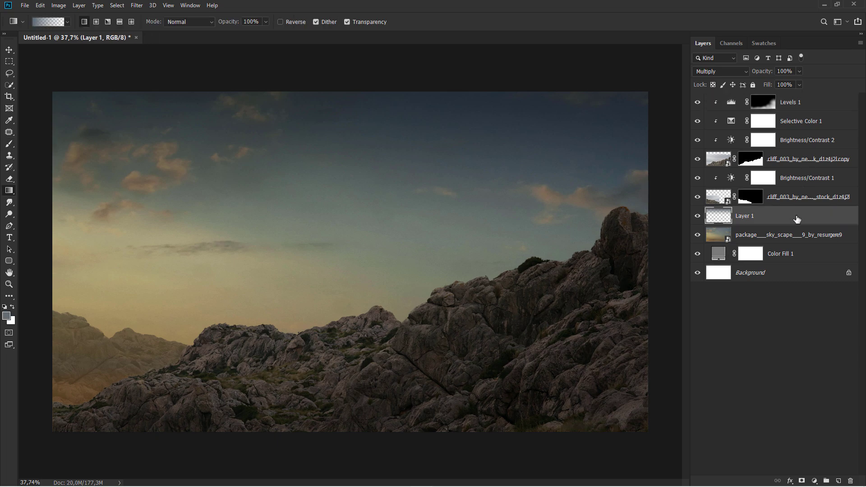
{"action": "left_click", "coordinate": [814, 480]}
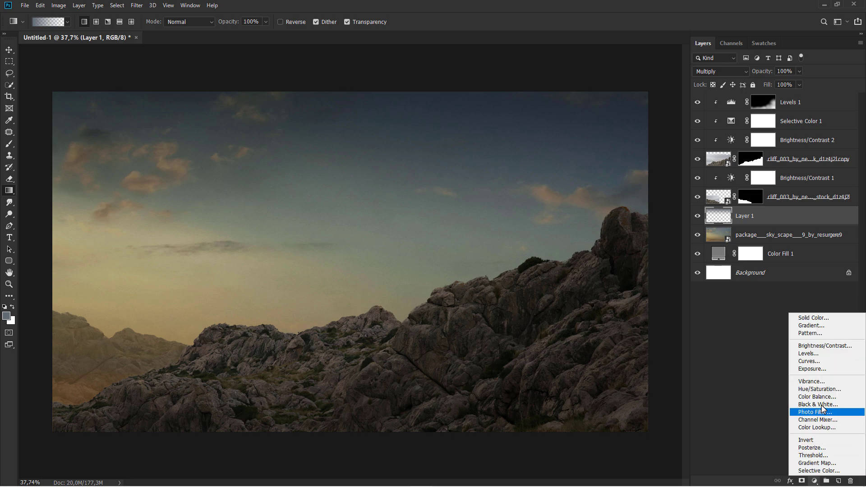
{"action": "left_click", "coordinate": [822, 363]}
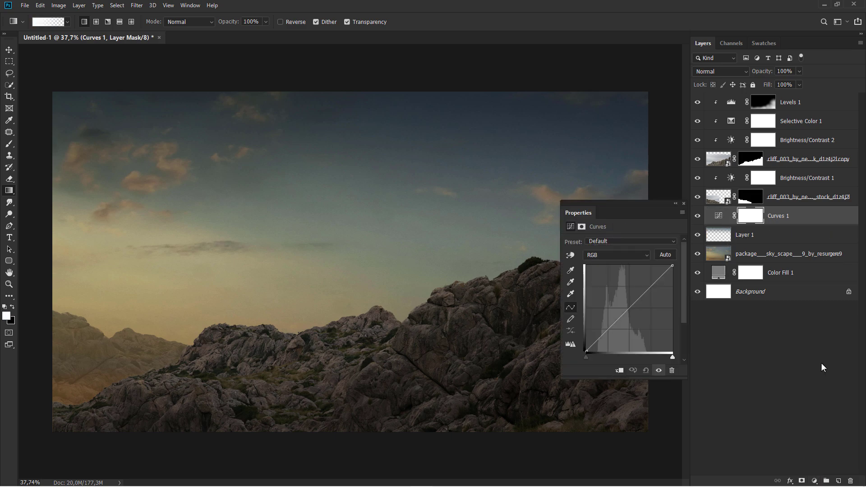
{"action": "left_click", "coordinate": [629, 307]}
{"action": "left_click_drag", "start_coordinate": [672, 264], "coordinate": [652, 261]}
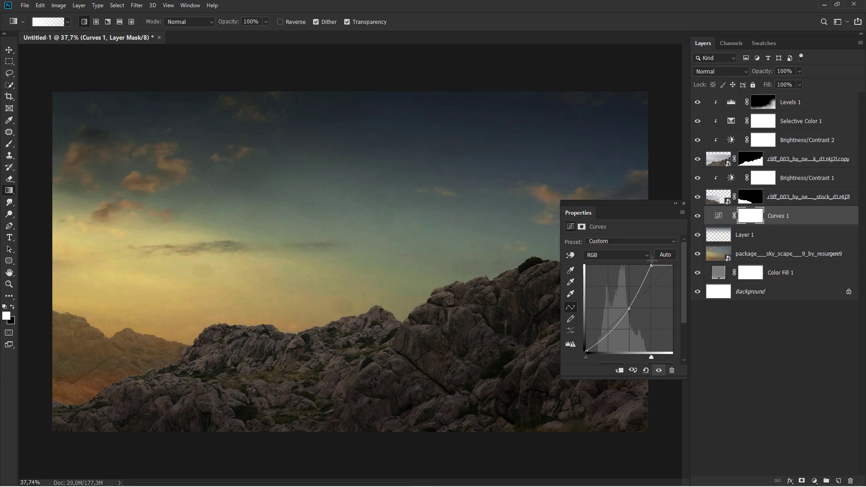
Lift the black end and midpoint of the sky's RGB curve to soften the shadows, then compare the sky with Curves hidden and shown
{"action": "left_click_drag", "start_coordinate": [586, 349], "coordinate": [579, 342]}
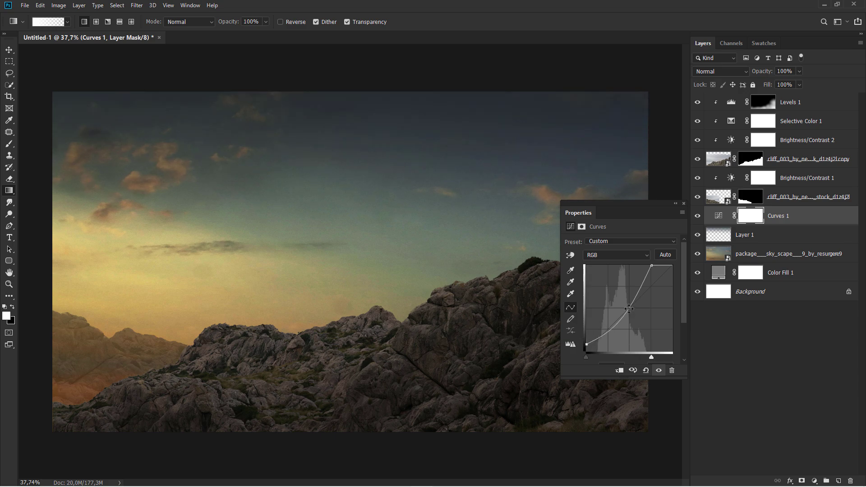
{"action": "left_click_drag", "start_coordinate": [629, 309], "coordinate": [629, 302]}
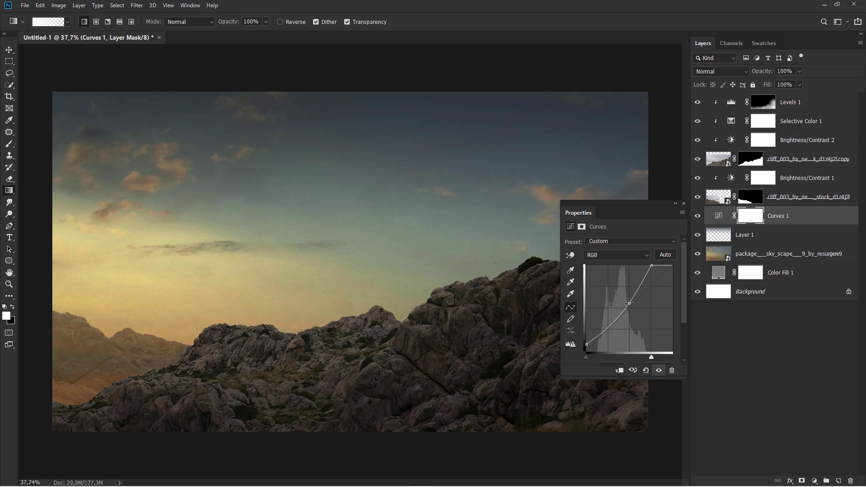
{"action": "left_click", "coordinate": [698, 216]}
{"action": "left_click", "coordinate": [699, 216]}
{"action": "left_click", "coordinate": [685, 204]}
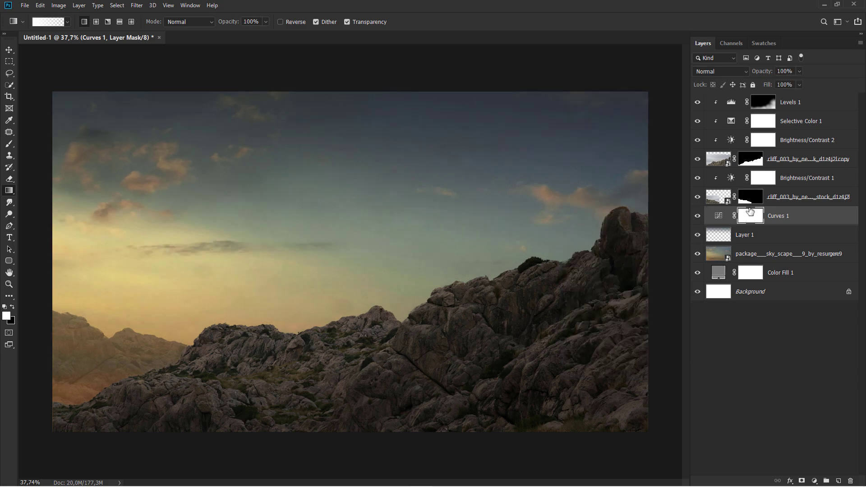
Add an empty layer above the back cliff's Brightness/Contrast adjustment and choose the cloud 2 brush for painting on it
{"action": "left_click", "coordinate": [793, 213]}
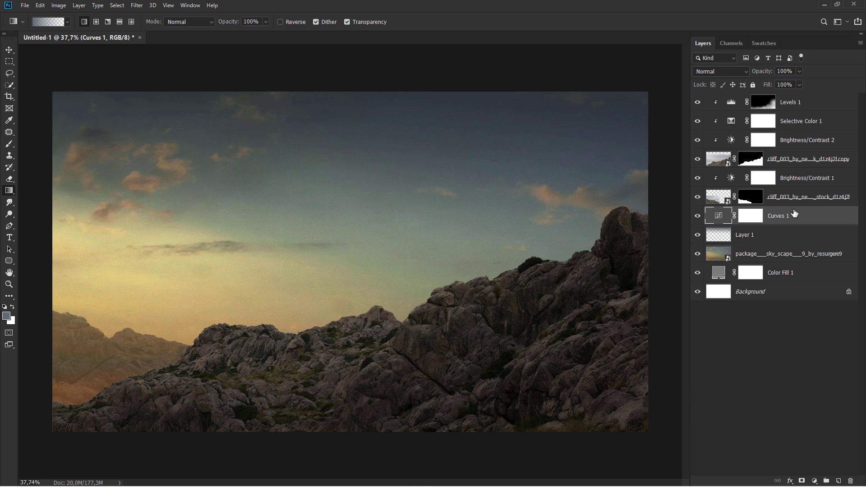
{"action": "left_click", "coordinate": [801, 180]}
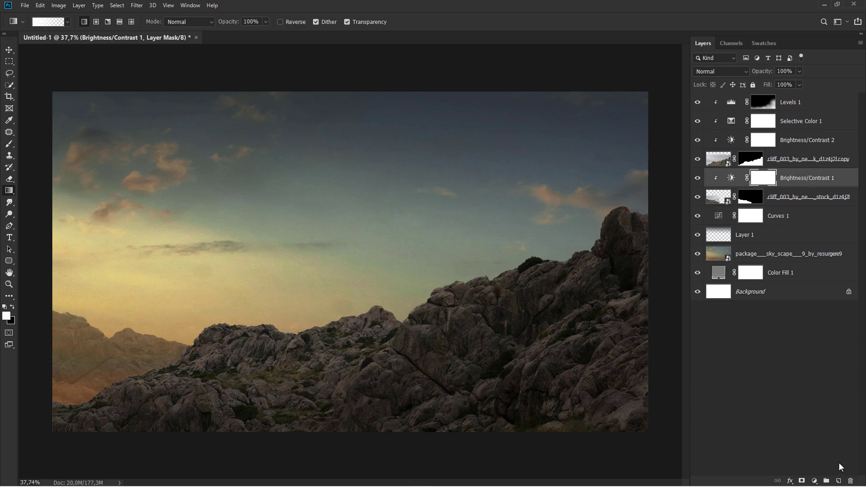
{"action": "left_click", "coordinate": [839, 480]}
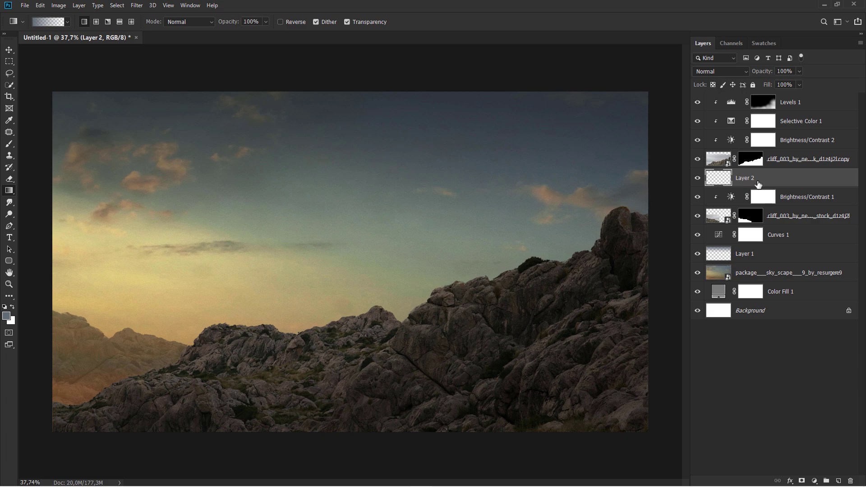
{"action": "left_click", "coordinate": [10, 144]}
{"action": "right_click", "coordinate": [12, 145]}
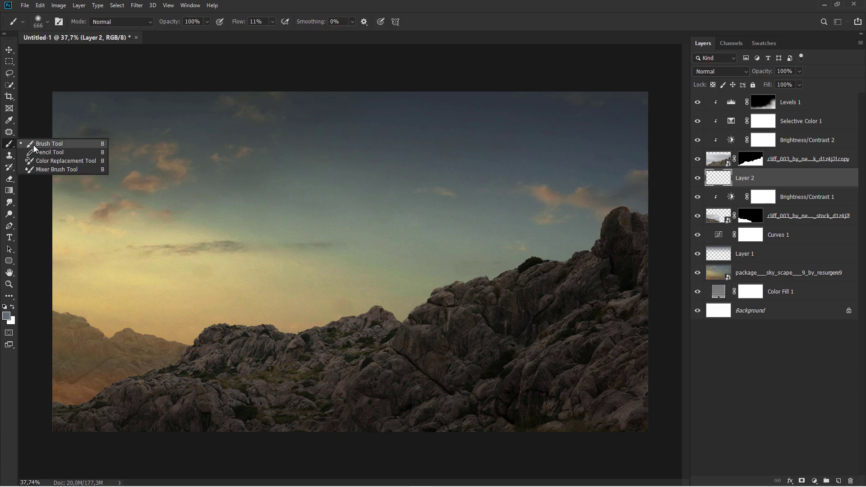
{"action": "left_click", "coordinate": [34, 144]}
{"action": "right_click", "coordinate": [162, 228]}
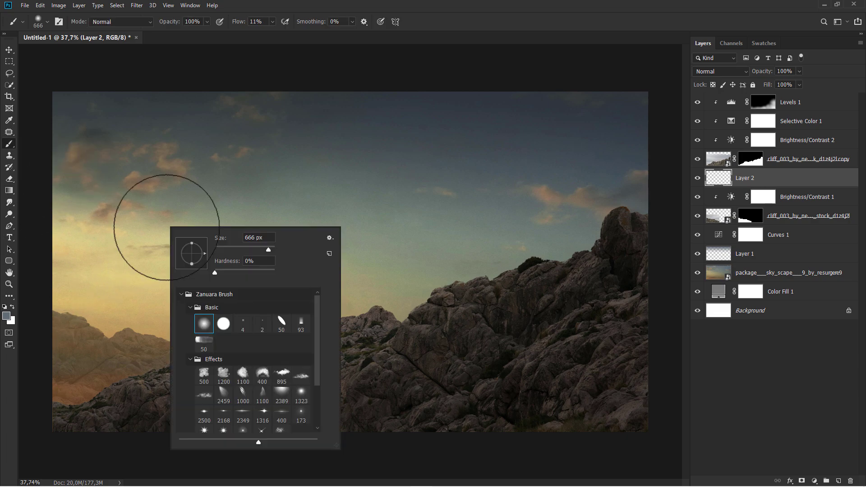
{"action": "left_click", "coordinate": [222, 372]}
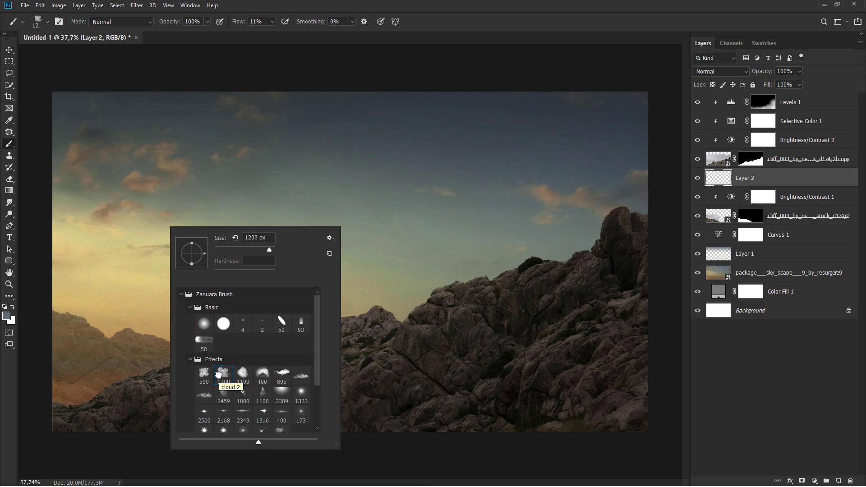
Set the foreground colour to the tan bc9f65 sampled from the image near the distant cliff
{"action": "left_click", "coordinate": [6, 317]}
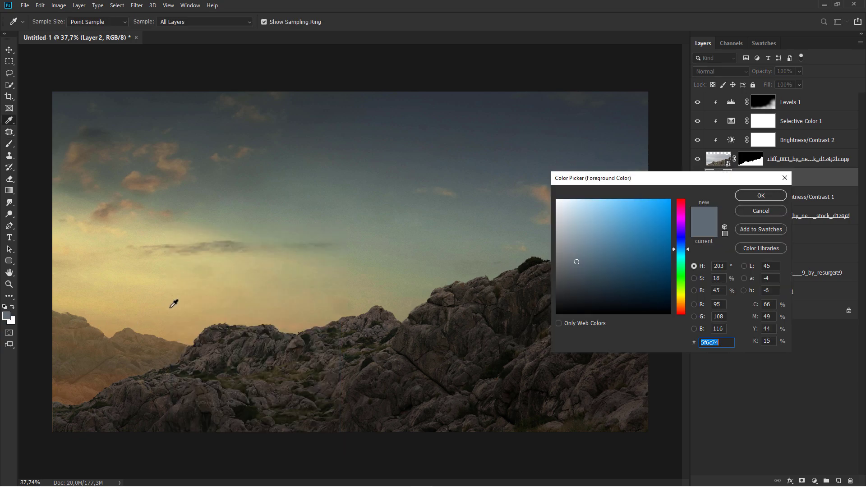
{"action": "left_click", "coordinate": [179, 318]}
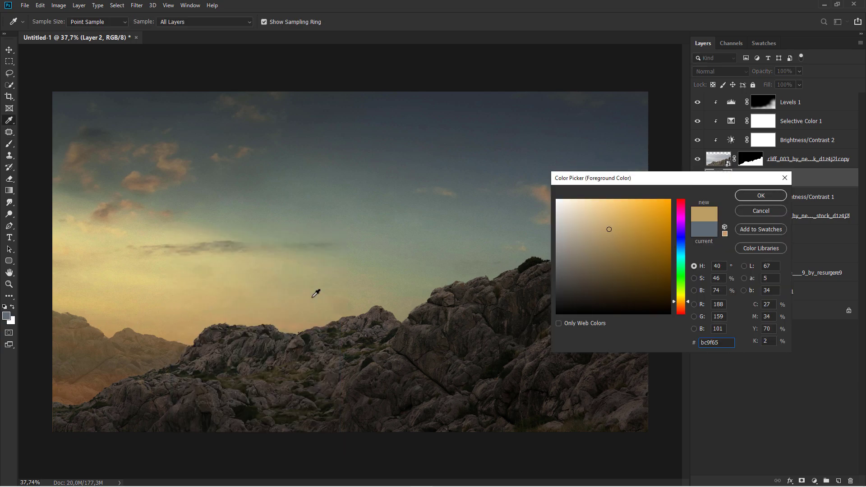
{"action": "left_click", "coordinate": [760, 195]}
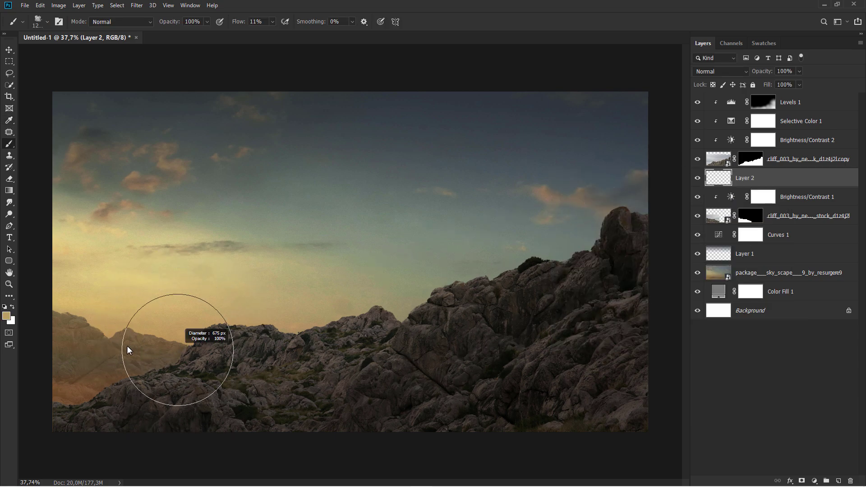
Paint tan haze over the distant cliff's lower part with the cloud brush, about 447 to 645 px in size at 11% flow
{"action": "scroll", "coordinate": [140, 345], "scroll_direction": "up", "scroll_amount": 2}
{"action": "scroll", "coordinate": [247, 329], "scroll_direction": "down", "scroll_amount": 1}
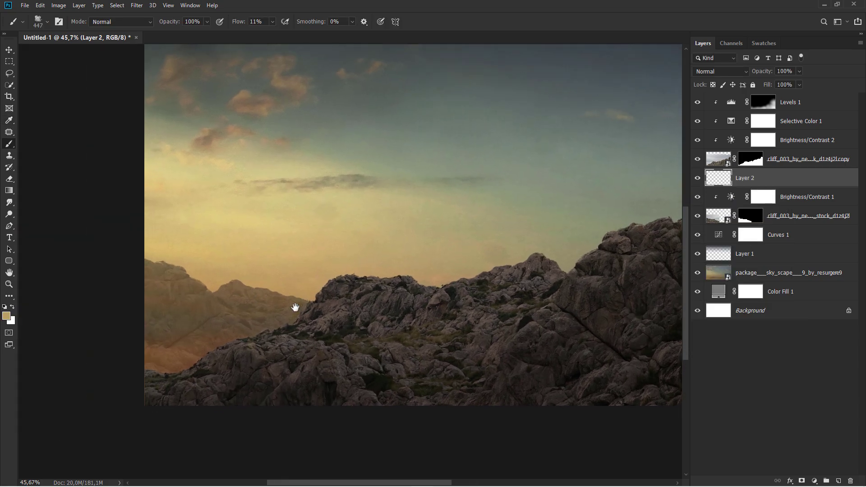
{"action": "mouse_move", "coordinate": [203, 387]}
{"action": "left_mouse_down"}
{"action": "mouse_move", "coordinate": [185, 379]}
{"action": "mouse_move", "coordinate": [231, 362]}
{"action": "left_mouse_up"}
{"action": "right_click", "coordinate": [270, 319], "text": "alt"}
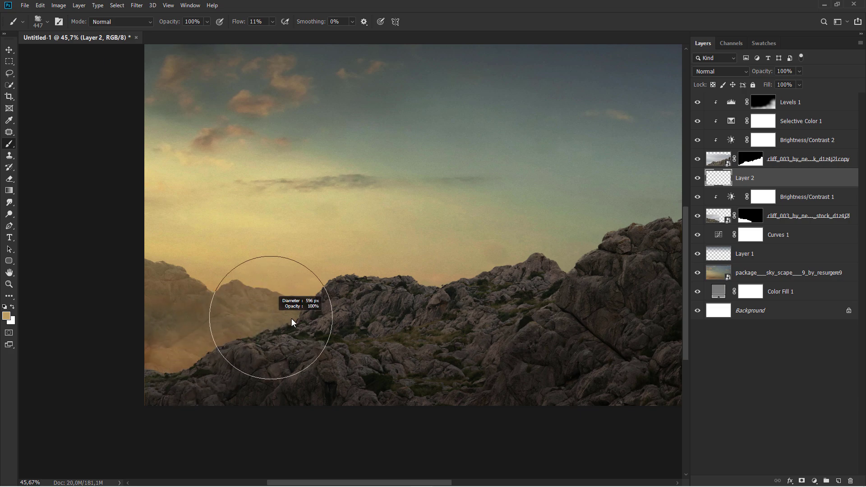
{"action": "mouse_move", "coordinate": [204, 330]}
{"action": "left_mouse_down"}
{"action": "mouse_move", "coordinate": [164, 339]}
{"action": "mouse_move", "coordinate": [270, 331]}
{"action": "mouse_move", "coordinate": [241, 322]}
{"action": "mouse_move", "coordinate": [312, 293]}
{"action": "mouse_move", "coordinate": [318, 300]}
{"action": "mouse_move", "coordinate": [300, 327]}
{"action": "mouse_move", "coordinate": [203, 297]}
{"action": "mouse_move", "coordinate": [194, 319]}
{"action": "mouse_move", "coordinate": [233, 358]}
{"action": "mouse_move", "coordinate": [342, 334]}
{"action": "left_mouse_up"}
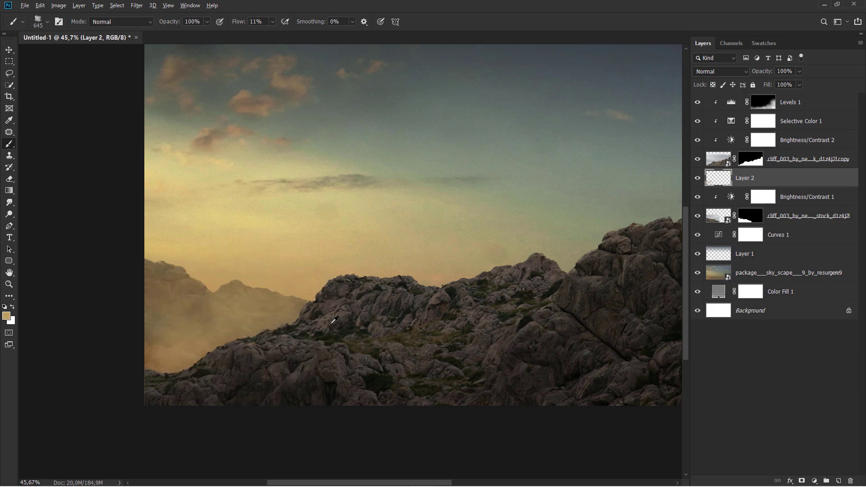
{"action": "scroll", "coordinate": [159, 391], "scroll_direction": "down", "scroll_amount": 1}
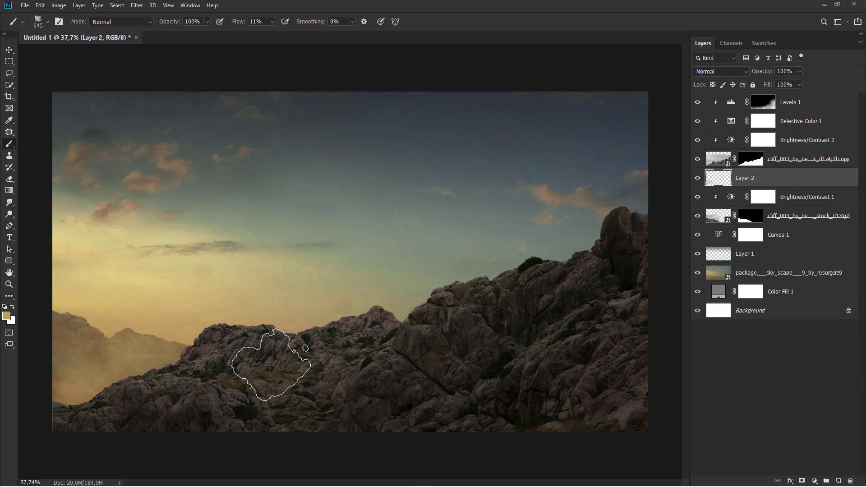
{"action": "scroll", "coordinate": [270, 365], "scroll_direction": "up", "scroll_amount": 1}
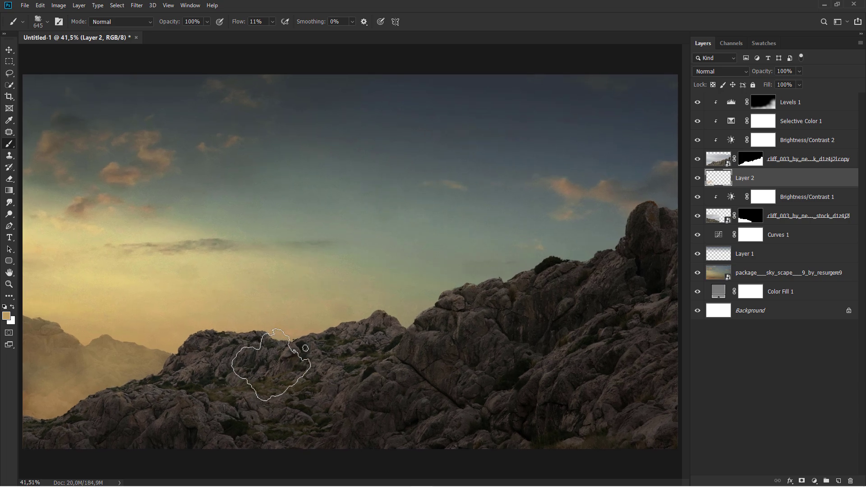
Place the human_interest image of the man carrying a sack and grass from the file folder above the Levels layer
{"action": "key", "text": "v"}
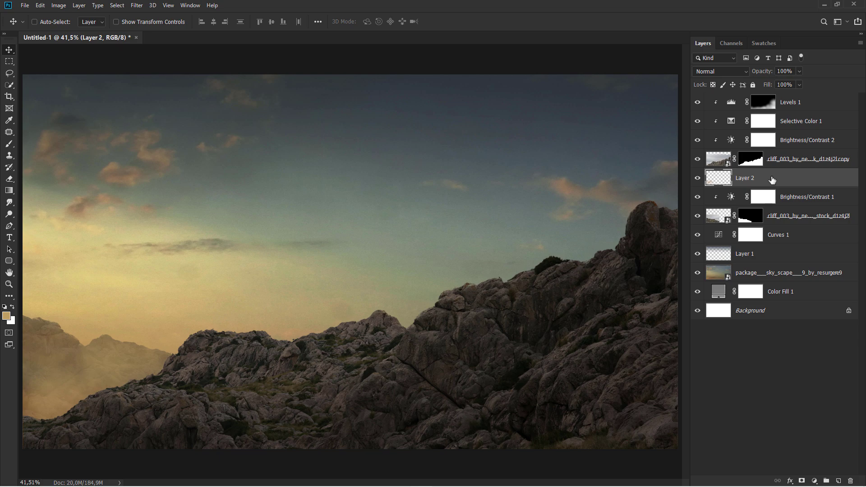
{"action": "left_click", "coordinate": [800, 107]}
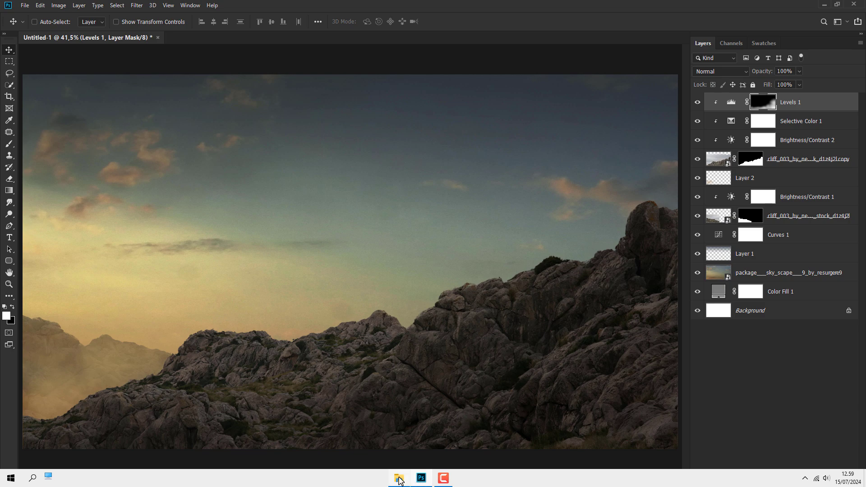
{"action": "left_click", "coordinate": [403, 478]}
{"action": "left_click_drag", "start_coordinate": [95, 109], "coordinate": [239, 310]}
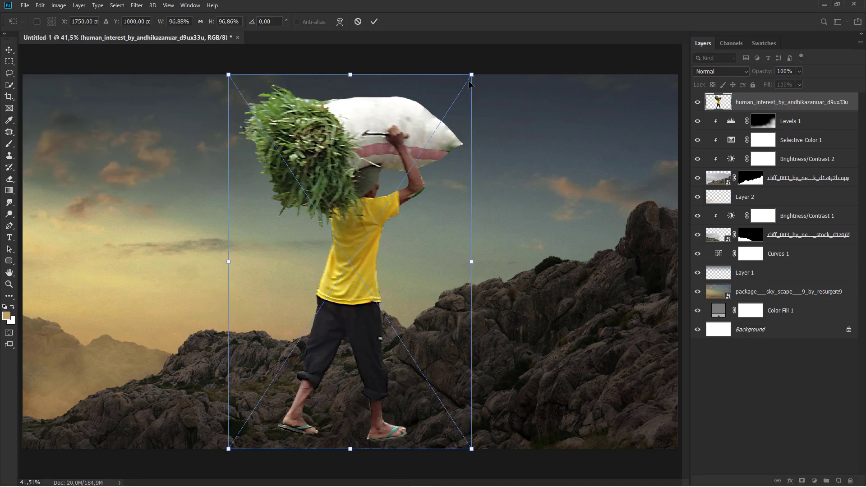
Scale the placed man down to about 7.75% and position him on the front cliff's small peak
{"action": "left_click_drag", "start_coordinate": [471, 76], "coordinate": [413, 285]}
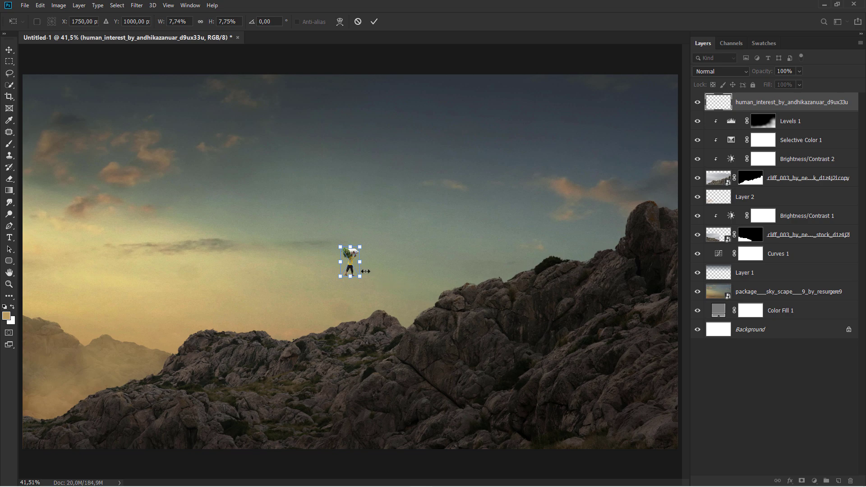
{"action": "left_click_drag", "start_coordinate": [355, 257], "coordinate": [228, 318]}
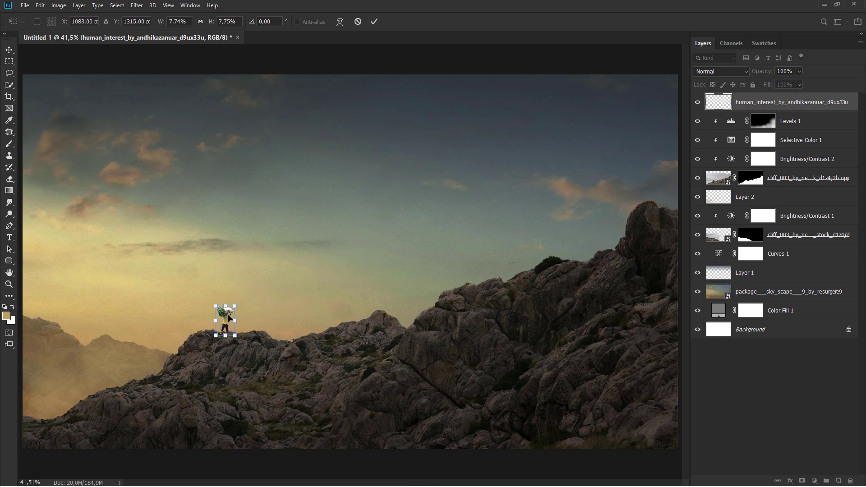
{"action": "key", "text": "Return"}
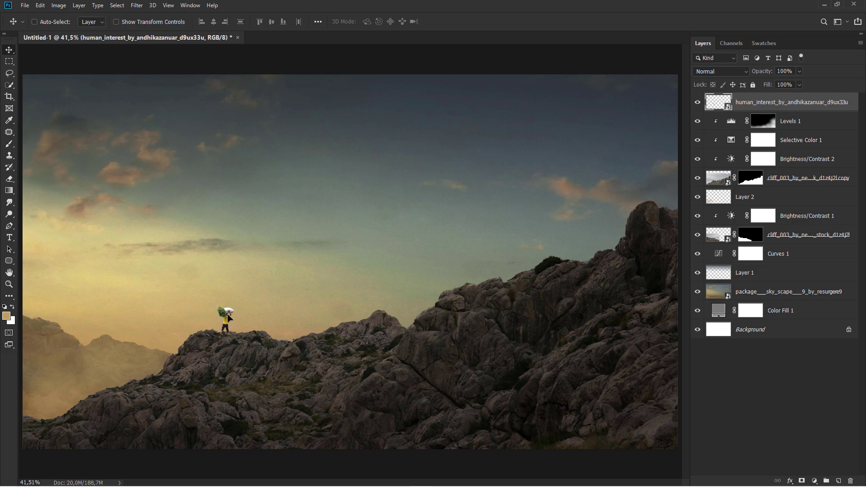
Shift the man along the cliff's peak so his feet rest on the rock
{"action": "scroll", "coordinate": [224, 326], "scroll_direction": "up", "scroll_amount": 3}
{"action": "scroll", "coordinate": [219, 335], "scroll_direction": "up", "scroll_amount": 6}
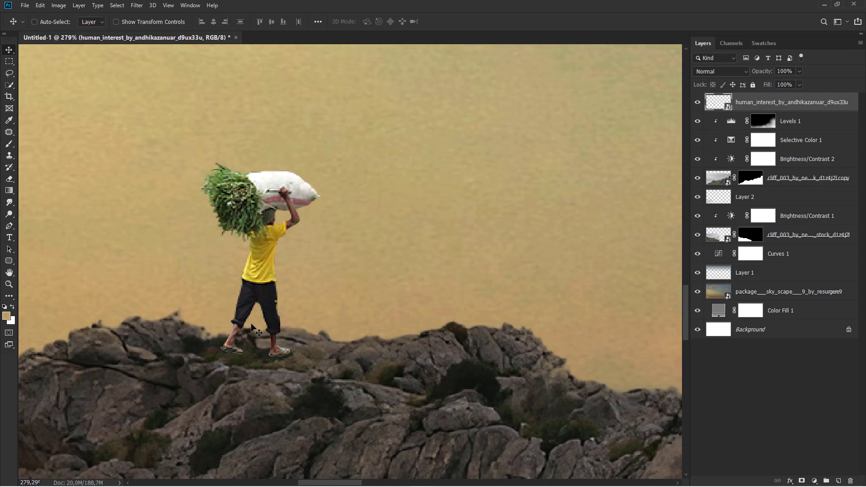
{"action": "left_click_drag", "start_coordinate": [255, 322], "coordinate": [289, 312]}
{"action": "scroll", "coordinate": [312, 297], "scroll_direction": "down", "scroll_amount": 2}
{"action": "scroll", "coordinate": [314, 302], "scroll_direction": "down", "scroll_amount": 1}
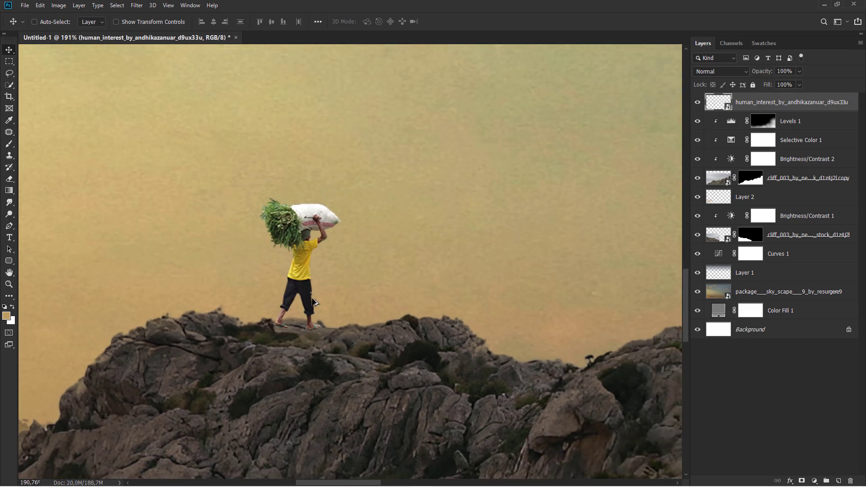
Add an empty layer between the Levels adjustment and the man's layer and name it sd
{"action": "left_click", "coordinate": [795, 124]}
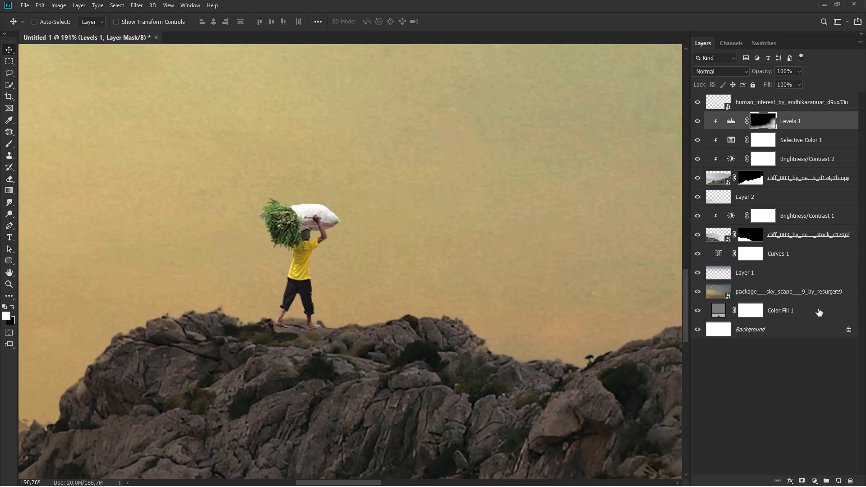
{"action": "left_click", "coordinate": [838, 480]}
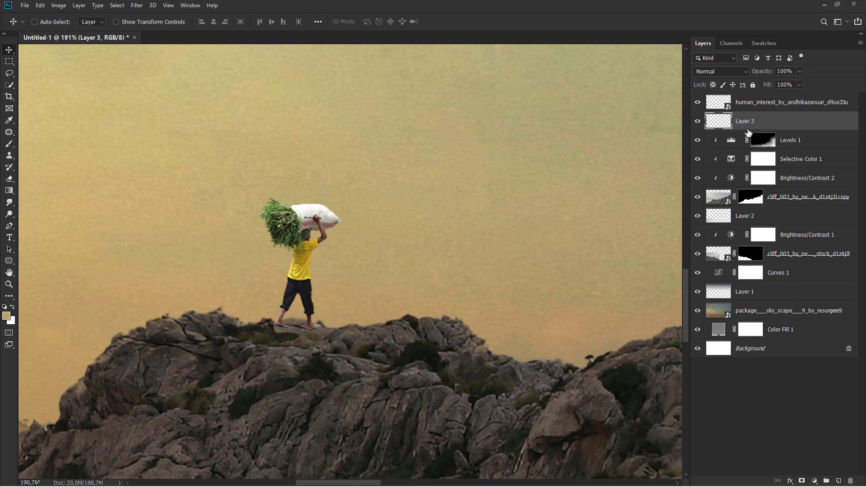
{"action": "double_click", "coordinate": [746, 122]}
{"action": "type", "text": "sd"}
{"action": "key", "text": "Return"}
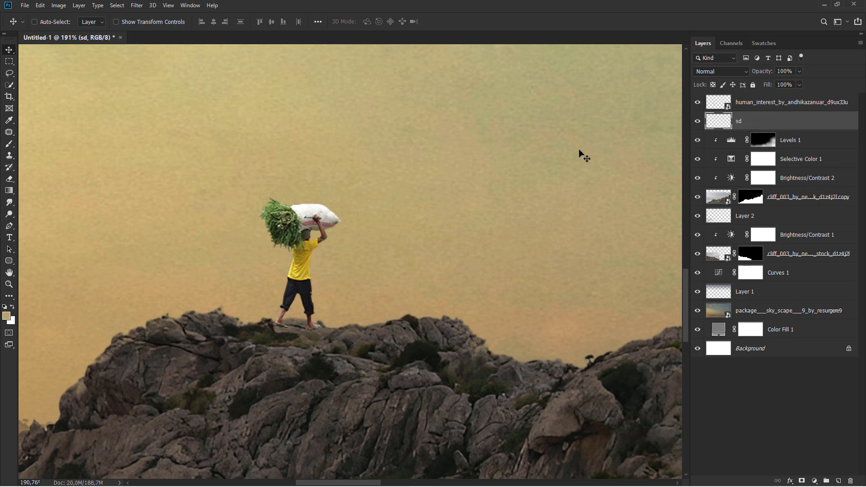
Choose the Basic soft round brush with 34 px size, 0% hardness and black as the foreground colour
{"action": "left_click_drag", "start_coordinate": [9, 144], "coordinate": [34, 148]}
{"action": "left_click", "coordinate": [34, 143]}
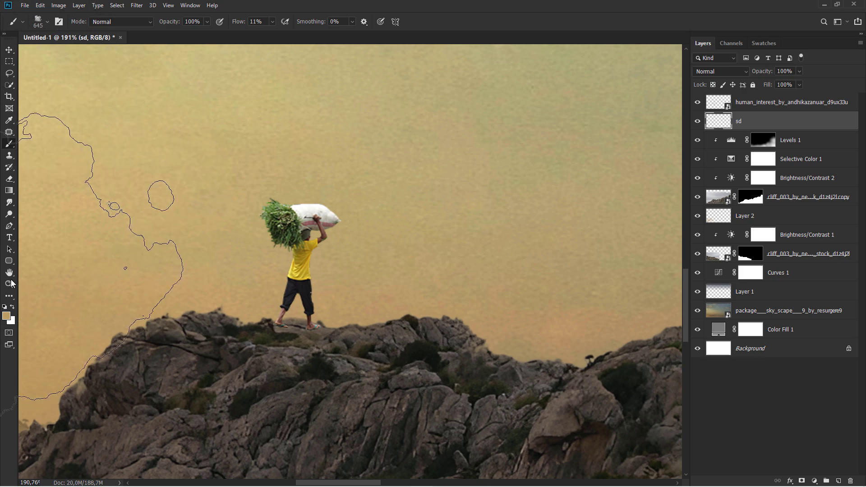
{"action": "right_click", "coordinate": [207, 204]}
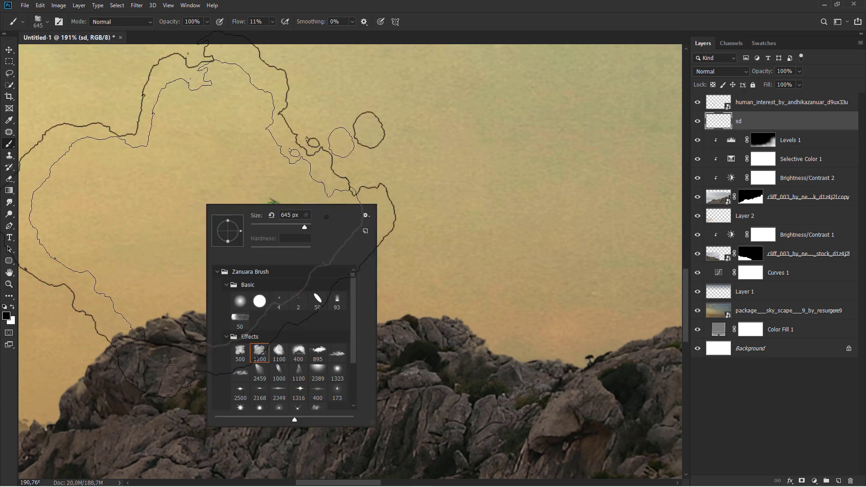
{"action": "left_click", "coordinate": [260, 227]}
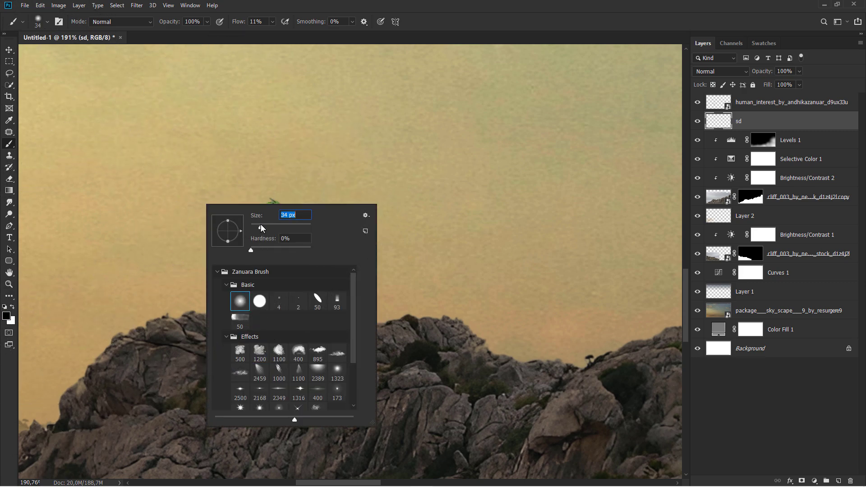
{"action": "left_click", "coordinate": [244, 24]}
Paint a soft black contact shadow on the sd layer beneath the man's feet with a 6 px brush at 11% flow
{"action": "left_click_drag", "start_coordinate": [289, 321], "coordinate": [281, 319]}
{"action": "scroll", "coordinate": [315, 328], "scroll_direction": "up", "scroll_amount": 5}
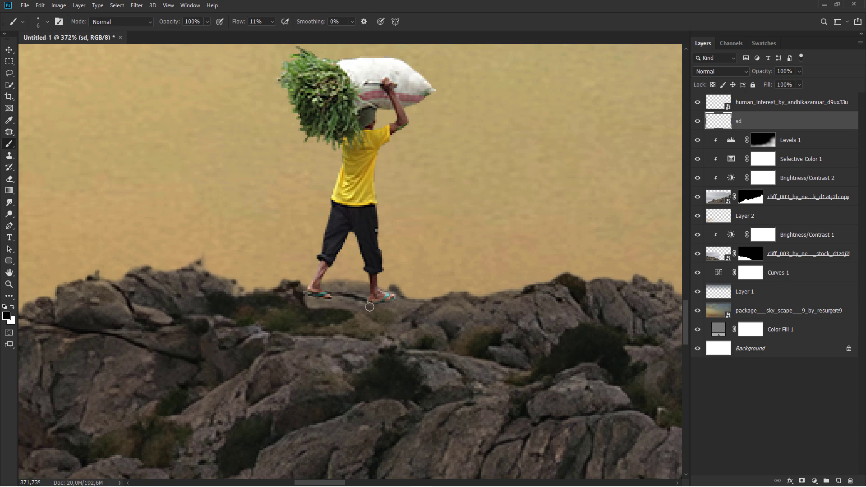
{"action": "left_click_drag", "start_coordinate": [369, 307], "coordinate": [463, 280]}
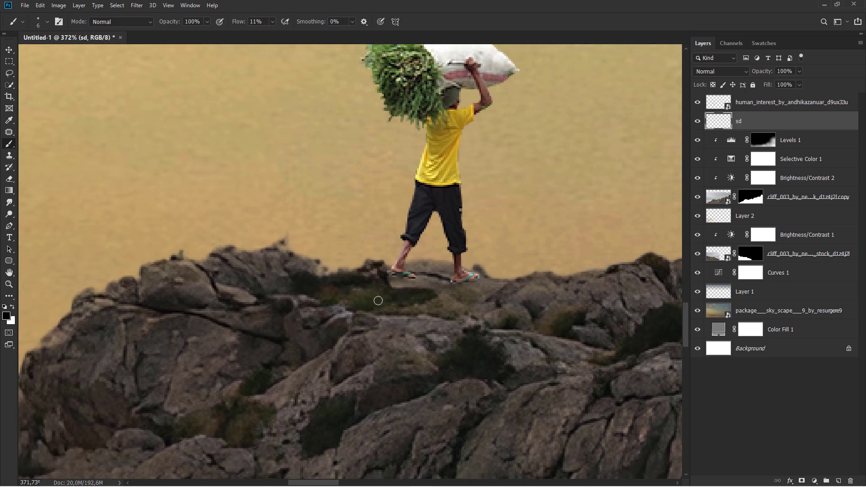
{"action": "scroll", "coordinate": [407, 283], "scroll_direction": "down", "scroll_amount": 2}
{"action": "mouse_move", "coordinate": [465, 289]}
{"action": "left_mouse_down"}
{"action": "mouse_move", "coordinate": [436, 289]}
{"action": "mouse_move", "coordinate": [451, 281]}
{"action": "mouse_move", "coordinate": [311, 300]}
{"action": "mouse_move", "coordinate": [336, 314]}
{"action": "mouse_move", "coordinate": [291, 320]}
{"action": "left_mouse_up"}
Darken the rock and grass around the man's feet with a 21 px soft brush, then refine the shadow with a 6 px brush
{"action": "right_click", "coordinate": [409, 286], "text": "alt"}
{"action": "right_click", "coordinate": [343, 299], "text": "alt"}
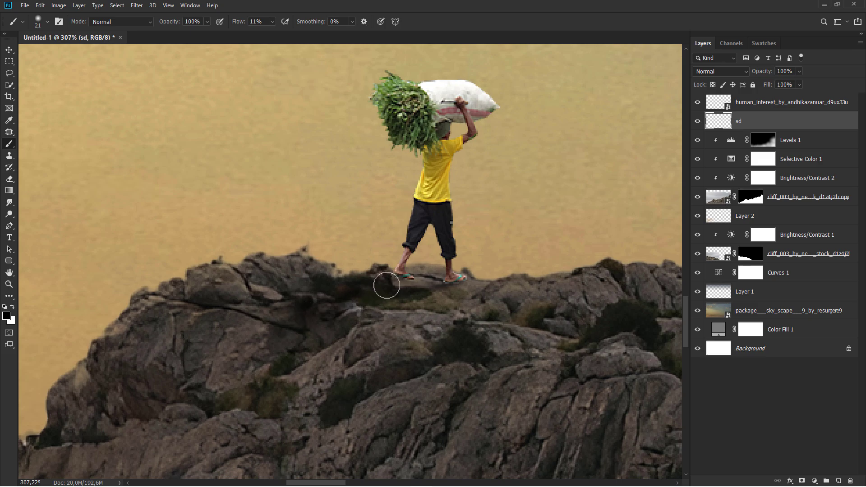
{"action": "right_click", "coordinate": [386, 285], "text": "alt"}
{"action": "scroll", "coordinate": [408, 277], "scroll_direction": "up", "scroll_amount": 2}
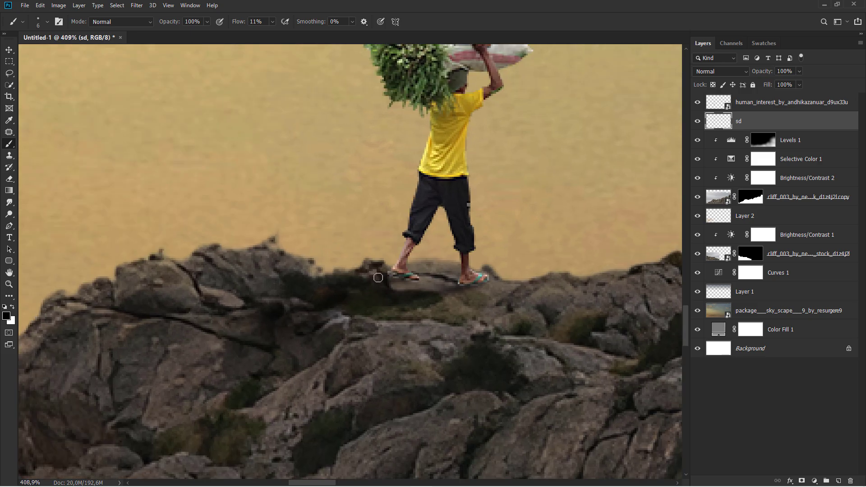
{"action": "scroll", "coordinate": [315, 317], "scroll_direction": "down", "scroll_amount": 5}
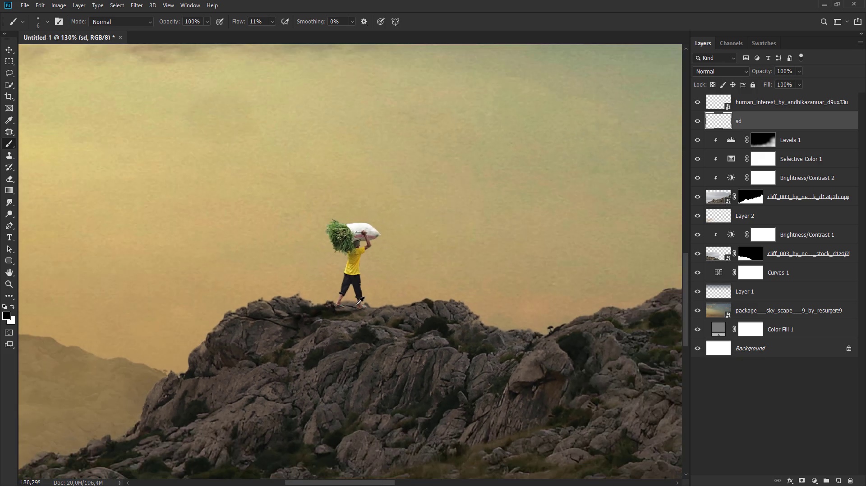
{"action": "scroll", "coordinate": [369, 297], "scroll_direction": "down", "scroll_amount": 1}
{"action": "left_click_drag", "start_coordinate": [378, 297], "coordinate": [380, 303]}
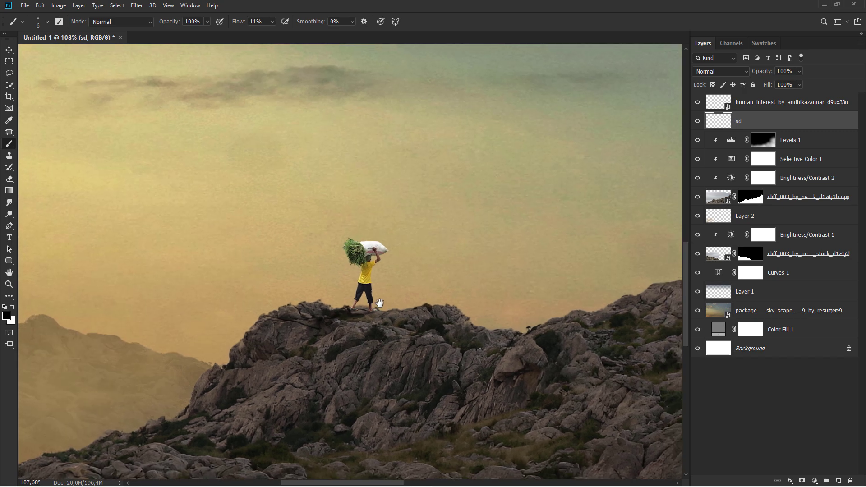
Add a Levels adjustment clipped to the man's layer and lower its white output level to 121
{"action": "left_click", "coordinate": [763, 111]}
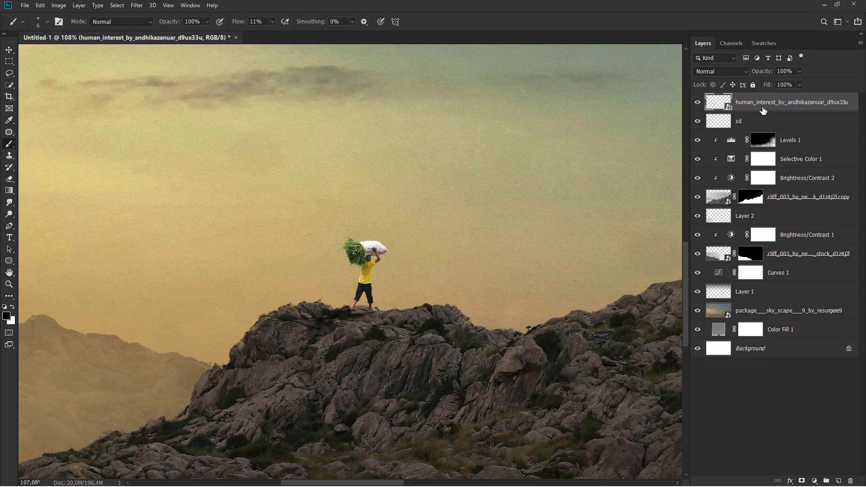
{"action": "left_click", "coordinate": [816, 481]}
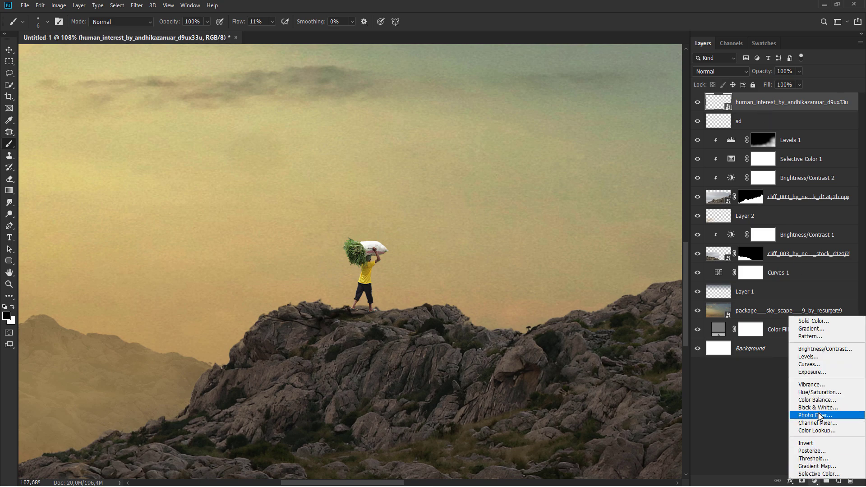
{"action": "left_click", "coordinate": [811, 361]}
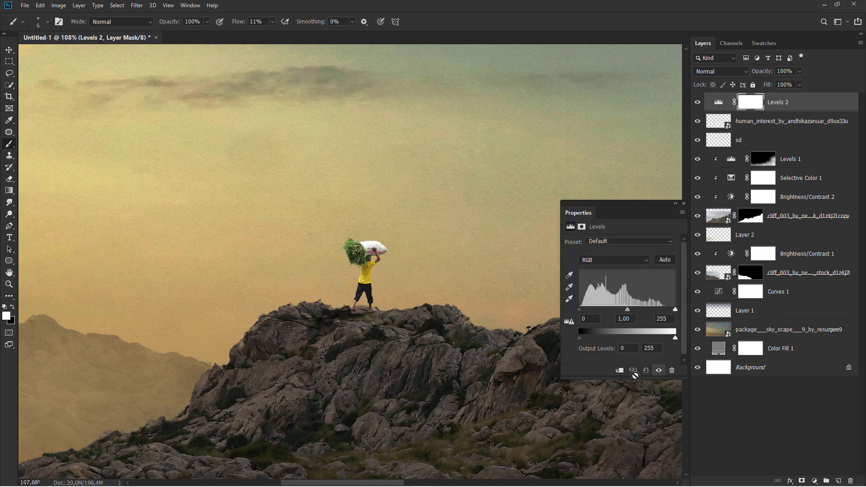
{"action": "left_click", "coordinate": [620, 371]}
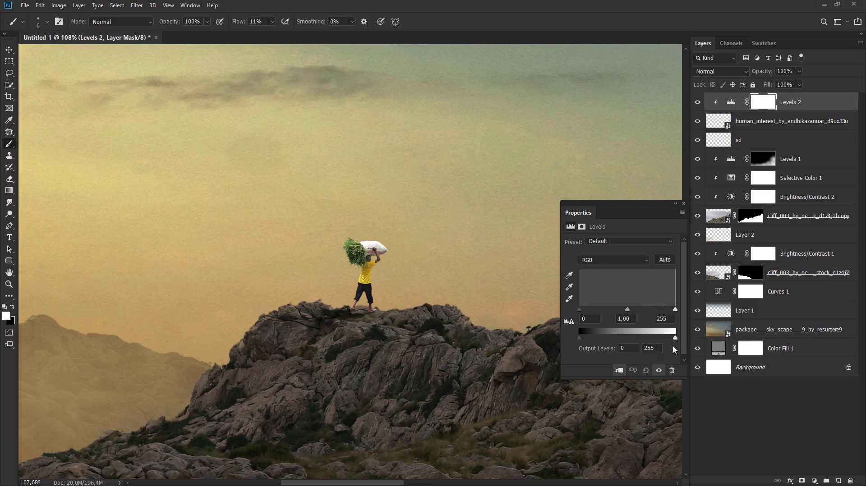
{"action": "left_click_drag", "start_coordinate": [675, 338], "coordinate": [624, 339]}
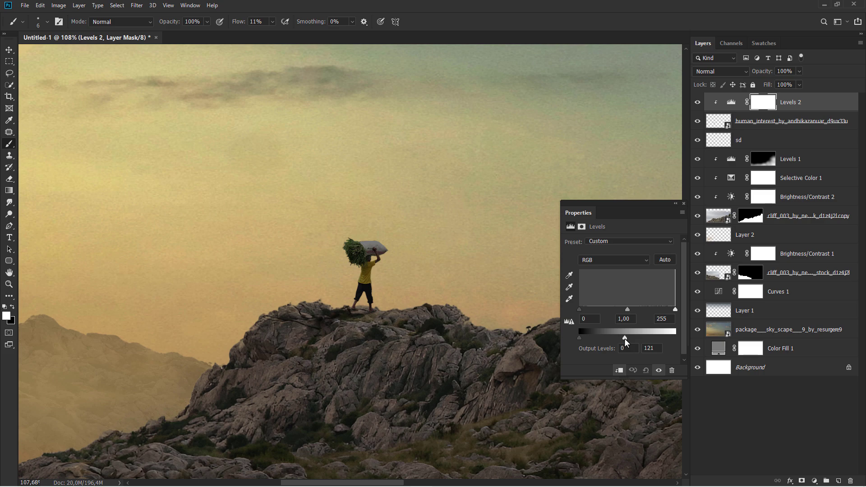
{"action": "left_click", "coordinate": [683, 202]}
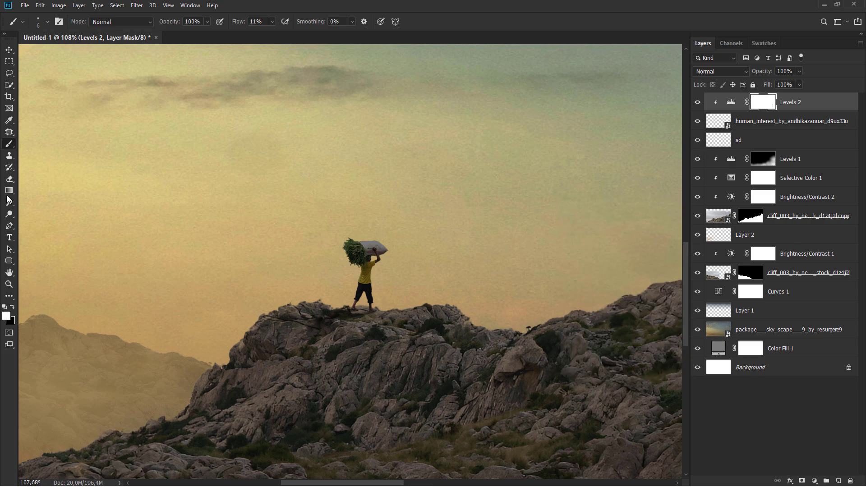
Mask the Levels darkening off the upper edge of the sack and greenery with a 12 px black brush at 100% flow
{"action": "right_click", "coordinate": [8, 145]}
{"action": "left_click", "coordinate": [30, 144]}
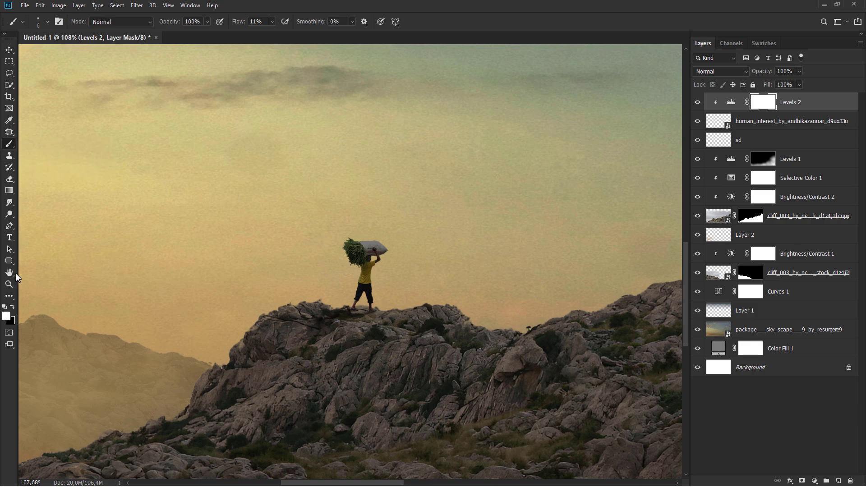
{"action": "left_click", "coordinate": [13, 309]}
{"action": "scroll", "coordinate": [348, 276], "scroll_direction": "up", "scroll_amount": 10}
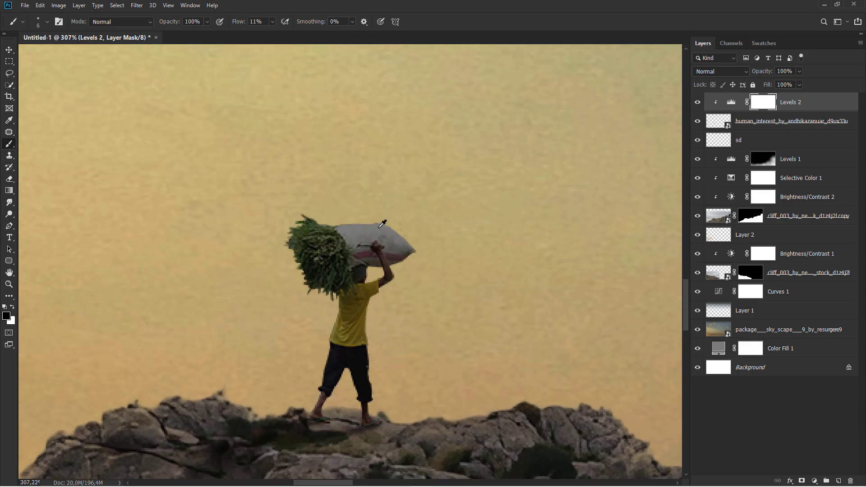
{"action": "left_click_drag", "start_coordinate": [235, 24], "coordinate": [330, 40]}
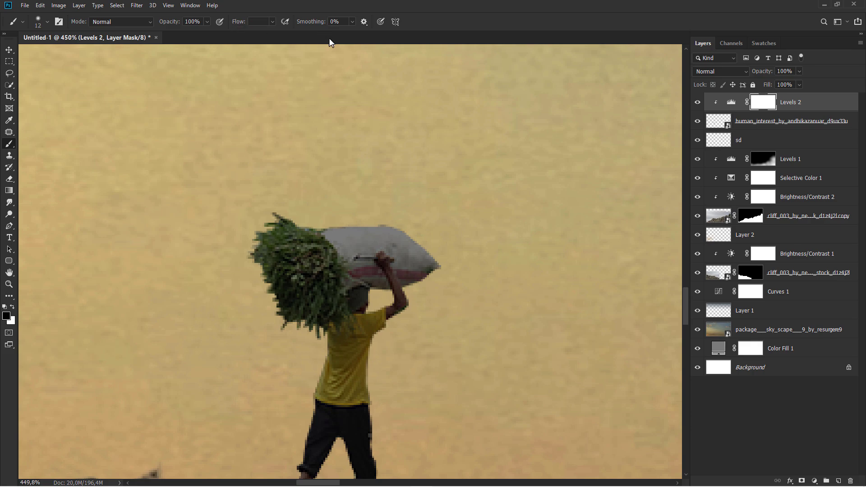
{"action": "mouse_move", "coordinate": [286, 214]}
{"action": "left_mouse_down"}
{"action": "mouse_move", "coordinate": [305, 225]}
{"action": "mouse_move", "coordinate": [398, 223]}
{"action": "mouse_move", "coordinate": [447, 265]}
{"action": "mouse_move", "coordinate": [395, 222]}
{"action": "mouse_move", "coordinate": [282, 217]}
{"action": "mouse_move", "coordinate": [244, 203]}
{"action": "left_mouse_up"}
{"action": "scroll", "coordinate": [441, 256], "scroll_direction": "up", "scroll_amount": 1}
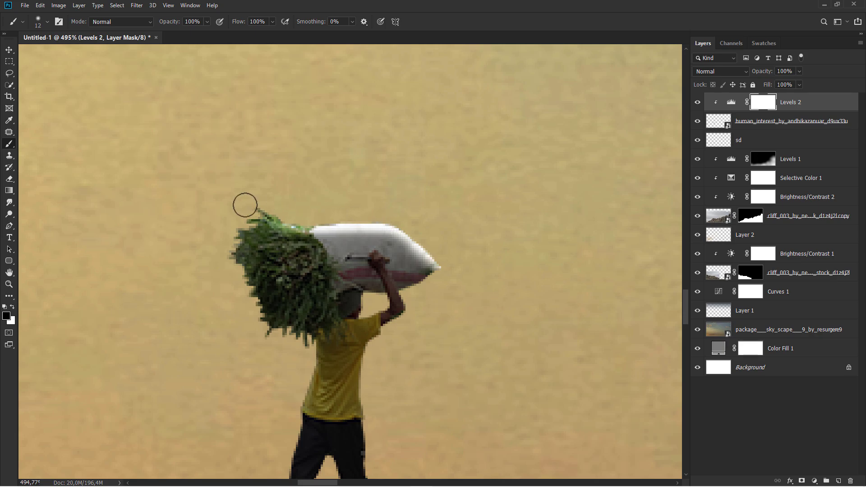
Mask the Levels darkening along the edges of the man's arm, shirt, trousers and feet with a 7 px black brush
{"action": "scroll", "coordinate": [380, 304], "scroll_direction": "up", "scroll_amount": 3}
{"action": "mouse_move", "coordinate": [377, 308]}
{"action": "left_mouse_down"}
{"action": "mouse_move", "coordinate": [359, 304]}
{"action": "mouse_move", "coordinate": [347, 314]}
{"action": "mouse_move", "coordinate": [349, 298]}
{"action": "mouse_move", "coordinate": [351, 314]}
{"action": "mouse_move", "coordinate": [370, 305]}
{"action": "left_mouse_up"}
{"action": "scroll", "coordinate": [357, 303], "scroll_direction": "down", "scroll_amount": 3}
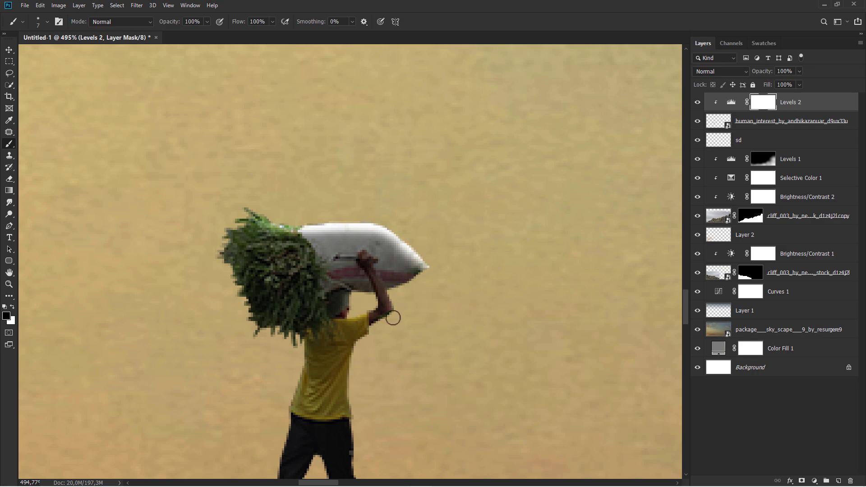
{"action": "mouse_move", "coordinate": [360, 341]}
{"action": "left_mouse_down"}
{"action": "mouse_move", "coordinate": [350, 359]}
{"action": "mouse_move", "coordinate": [350, 413]}
{"action": "left_mouse_up"}
{"action": "left_click_drag", "start_coordinate": [350, 413], "coordinate": [318, 264]}
{"action": "mouse_move", "coordinate": [323, 210]}
{"action": "left_mouse_down"}
{"action": "mouse_move", "coordinate": [324, 377]}
{"action": "mouse_move", "coordinate": [328, 388]}
{"action": "mouse_move", "coordinate": [353, 387]}
{"action": "left_mouse_up"}
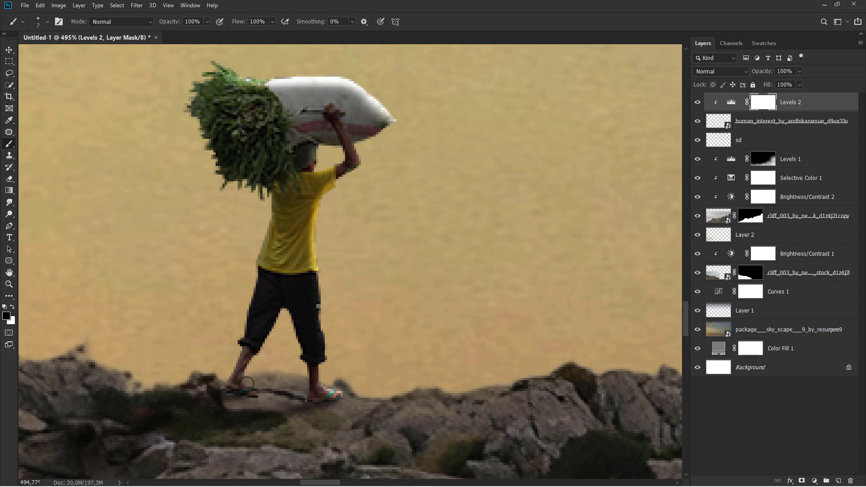
{"action": "scroll", "coordinate": [318, 338], "scroll_direction": "down", "scroll_amount": 3}
{"action": "scroll", "coordinate": [352, 320], "scroll_direction": "down", "scroll_amount": 4}
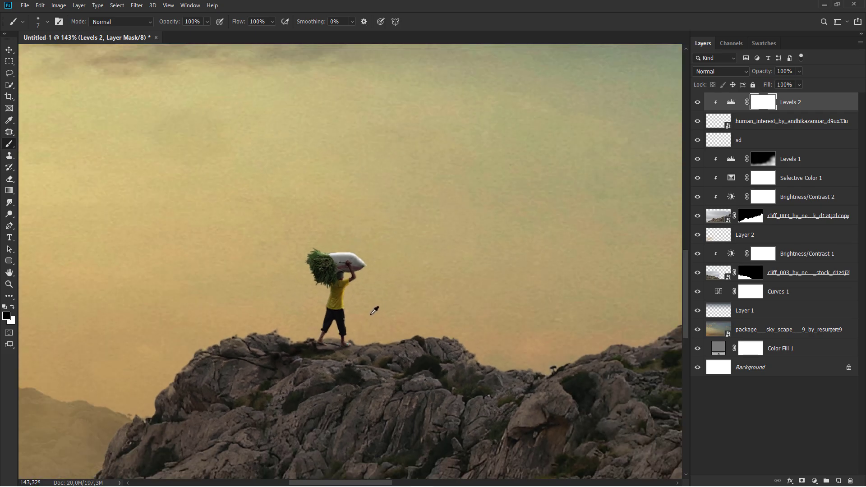
{"action": "scroll", "coordinate": [367, 298], "scroll_direction": "up", "scroll_amount": 1}
{"action": "scroll", "coordinate": [372, 291], "scroll_direction": "down", "scroll_amount": 1}
{"action": "scroll", "coordinate": [376, 296], "scroll_direction": "down", "scroll_amount": 4}
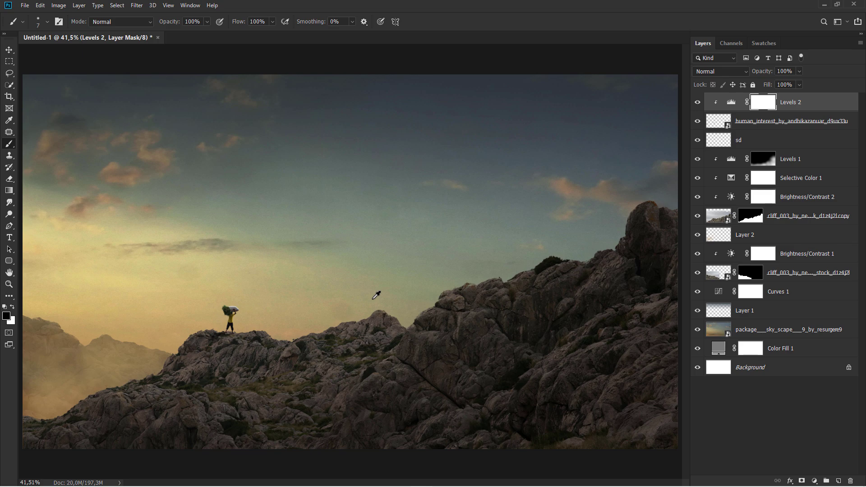
Add a Channel Mixer adjustment above all layers, set Blue to +85% in the Blue output channel, and compare before and after
{"action": "left_click", "coordinate": [806, 103]}
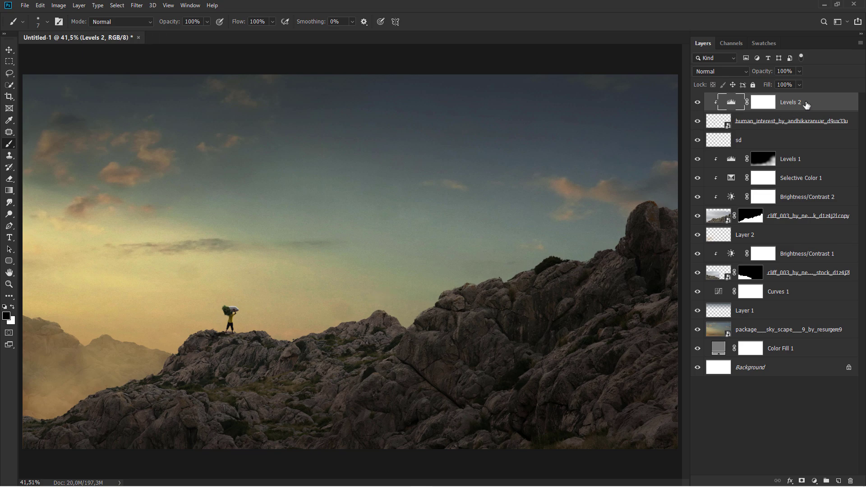
{"action": "key", "text": "v"}
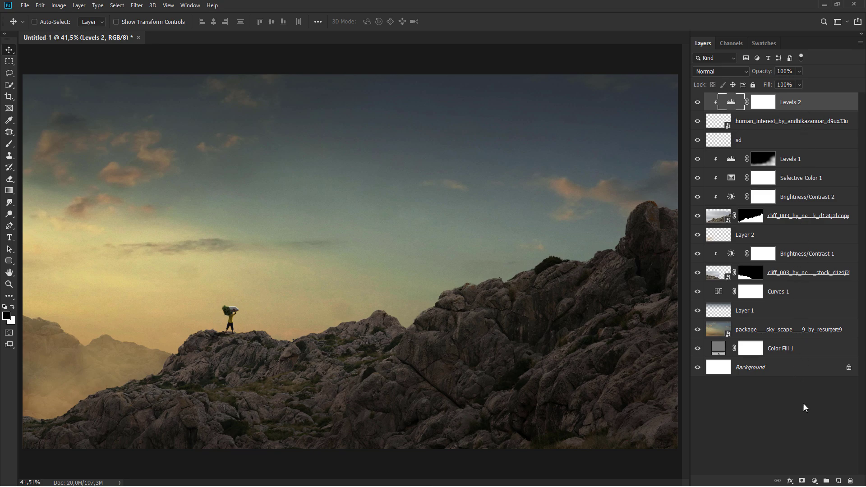
{"action": "left_click", "coordinate": [814, 480]}
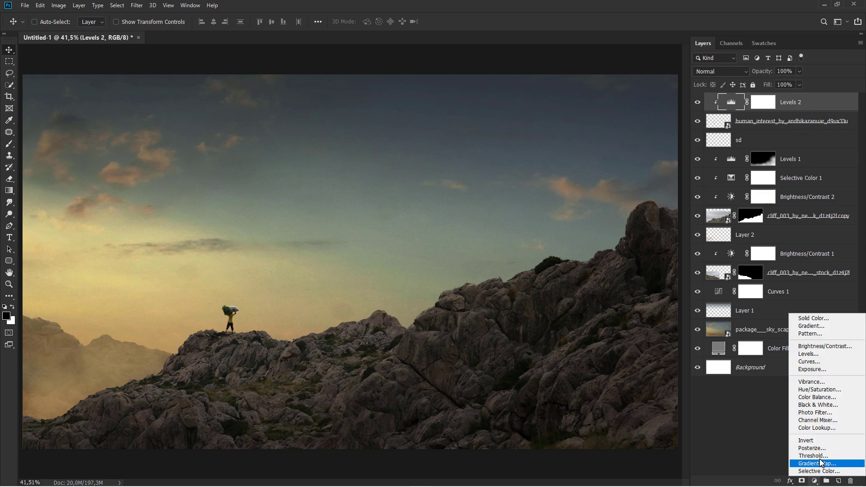
{"action": "left_click", "coordinate": [826, 421]}
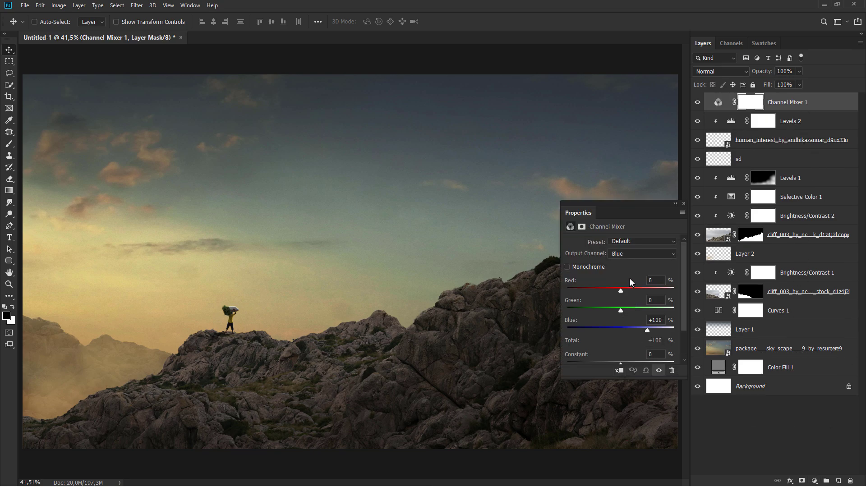
{"action": "left_click", "coordinate": [627, 254]}
{"action": "left_click", "coordinate": [630, 276]}
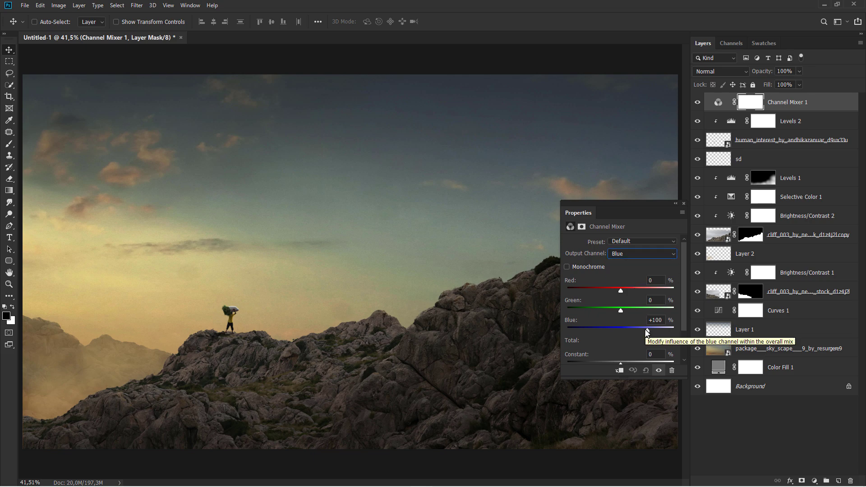
{"action": "left_click_drag", "start_coordinate": [645, 328], "coordinate": [643, 329]}
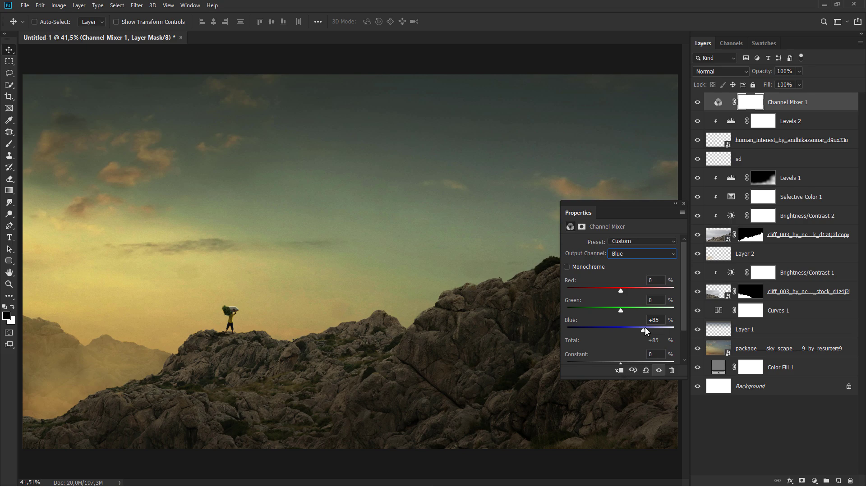
{"action": "left_click", "coordinate": [659, 320]}
{"action": "left_click", "coordinate": [683, 204]}
{"action": "left_click", "coordinate": [697, 102]}
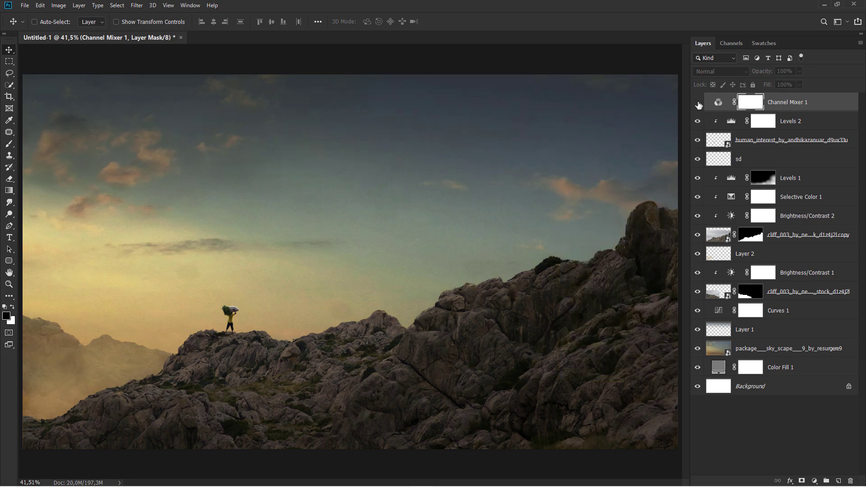
{"action": "left_click", "coordinate": [698, 103]}
Add a new layer above the Channel Mixer and stamp all visible layers into it
{"action": "left_click", "coordinate": [822, 108]}
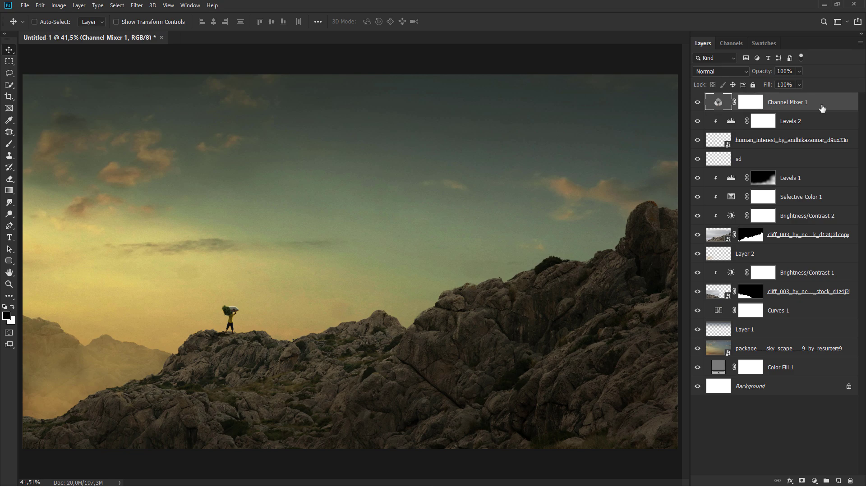
{"action": "left_click", "coordinate": [838, 481]}
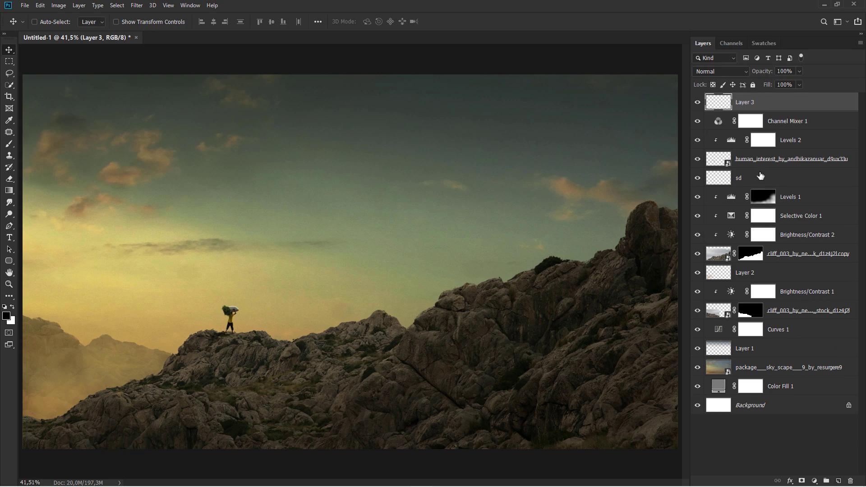
{"action": "key", "text": "ctrl+alt+shift+e"}
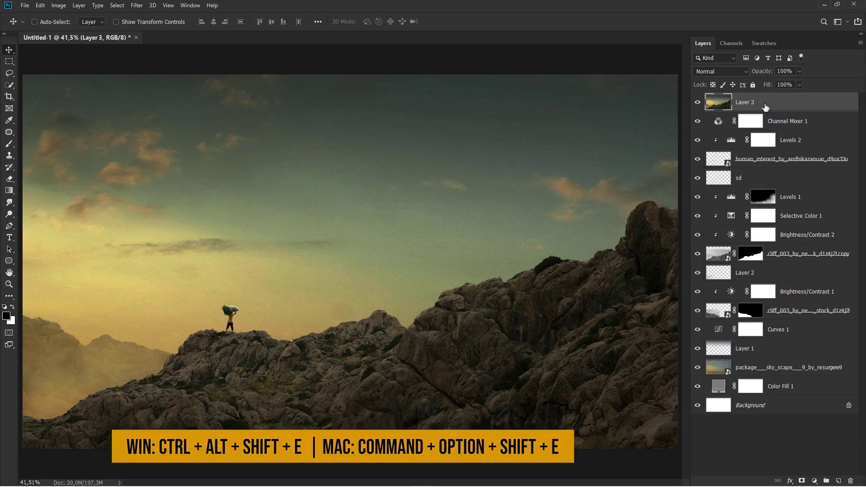
Convert the stamped layer to a smart object and rename it acr
{"action": "right_click", "coordinate": [765, 107]}
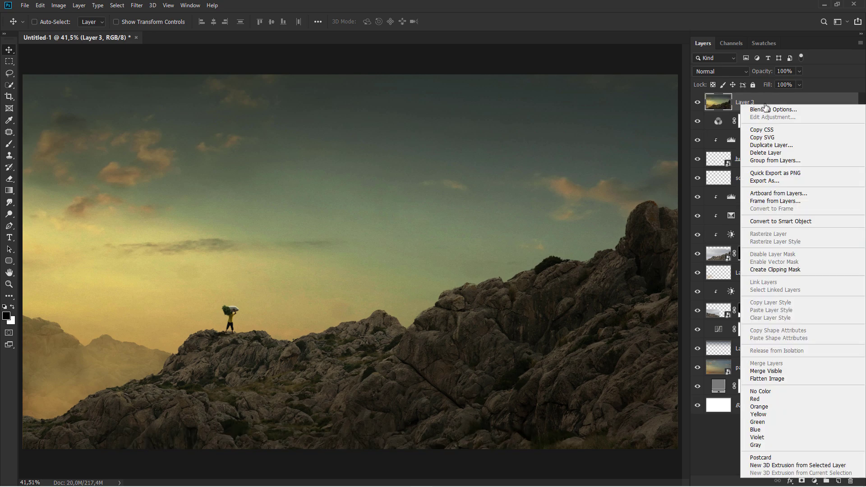
{"action": "left_click", "coordinate": [775, 221]}
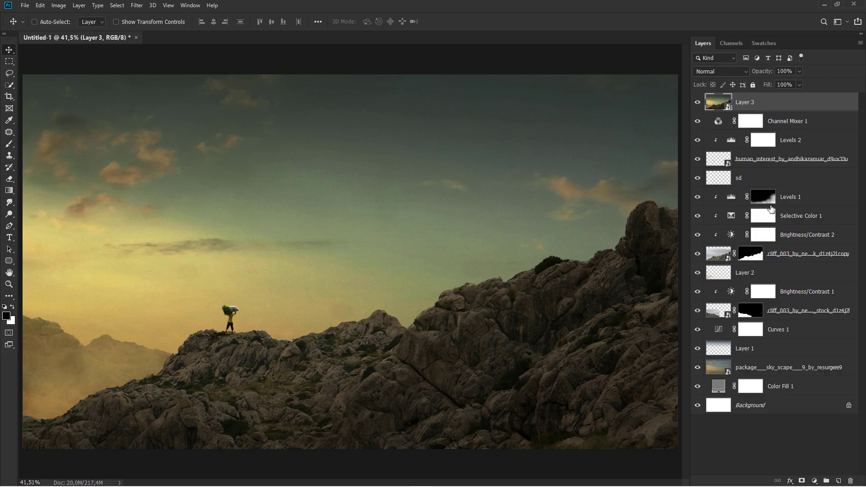
{"action": "double_click", "coordinate": [742, 103]}
{"action": "type", "text": "acr"}
{"action": "key", "text": "Return"}
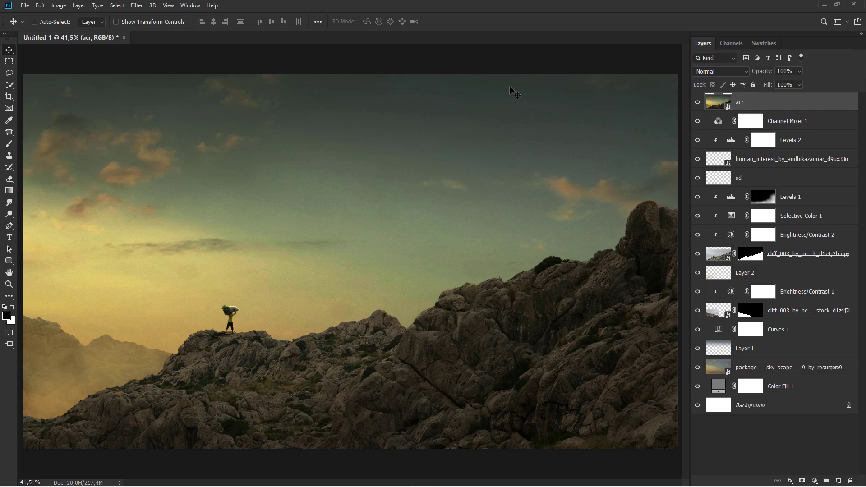
Start a Camera Raw Filter on the acr layer and set Contrast to +9 and Whites to -9
{"action": "left_click", "coordinate": [137, 5]}
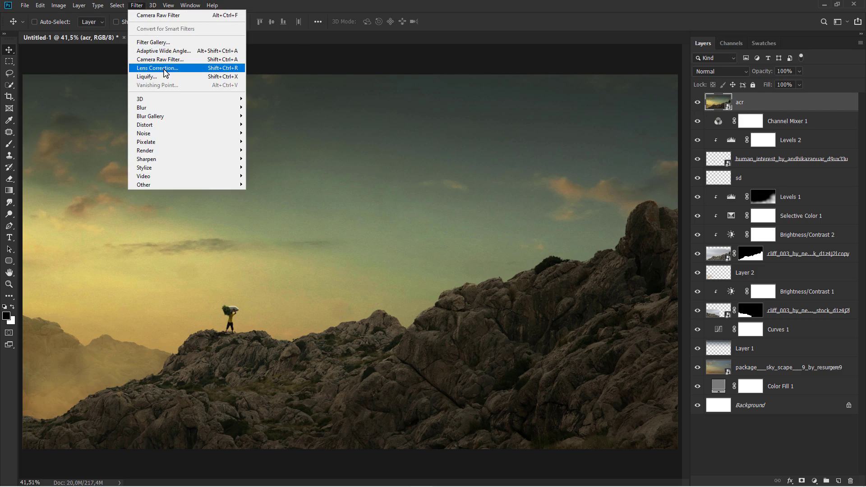
{"action": "left_click", "coordinate": [183, 62]}
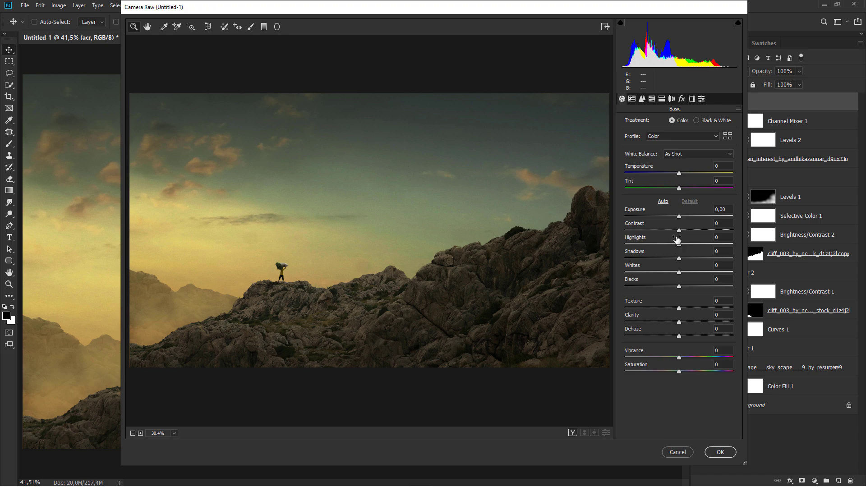
{"action": "left_click_drag", "start_coordinate": [681, 232], "coordinate": [686, 232]}
{"action": "left_click_drag", "start_coordinate": [686, 231], "coordinate": [686, 232]}
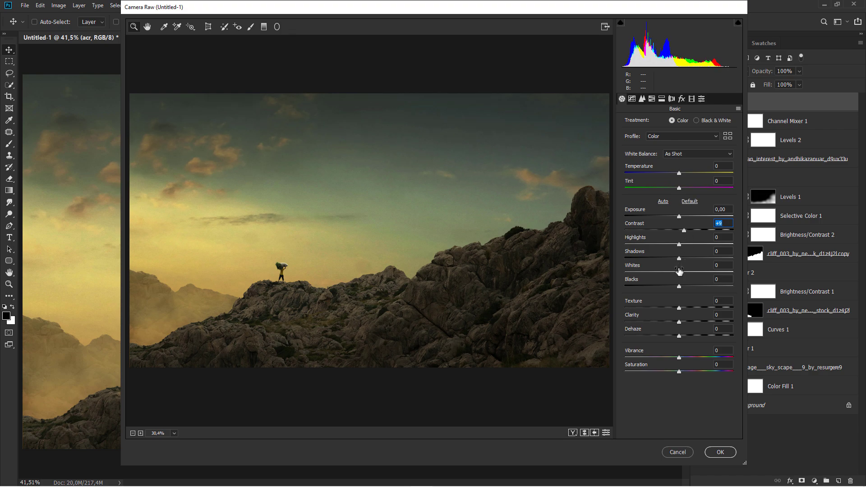
{"action": "mouse_move", "coordinate": [679, 272]}
{"action": "left_mouse_down"}
{"action": "mouse_move", "coordinate": [609, 268]}
{"action": "mouse_move", "coordinate": [673, 272]}
{"action": "left_mouse_up"}
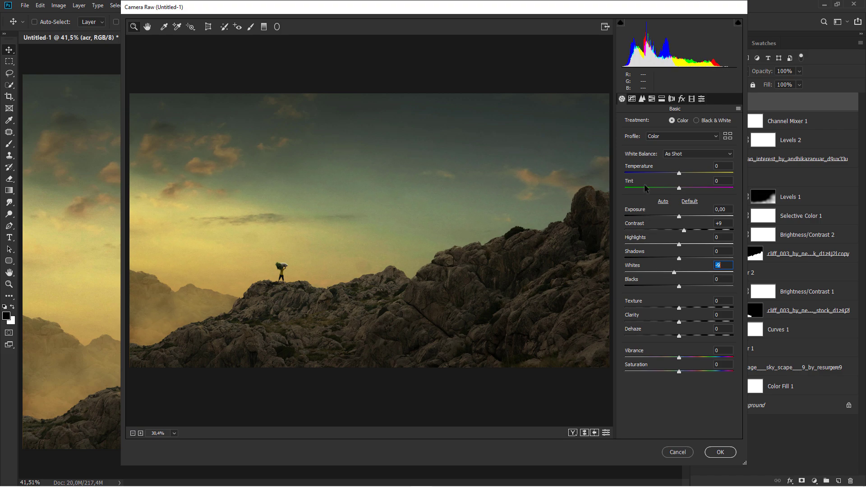
Set the Split Toning highlights Saturation to 10 and compare the original and graded image side by side
{"action": "left_click", "coordinate": [662, 99]}
{"action": "left_click_drag", "start_coordinate": [625, 151], "coordinate": [637, 154]}
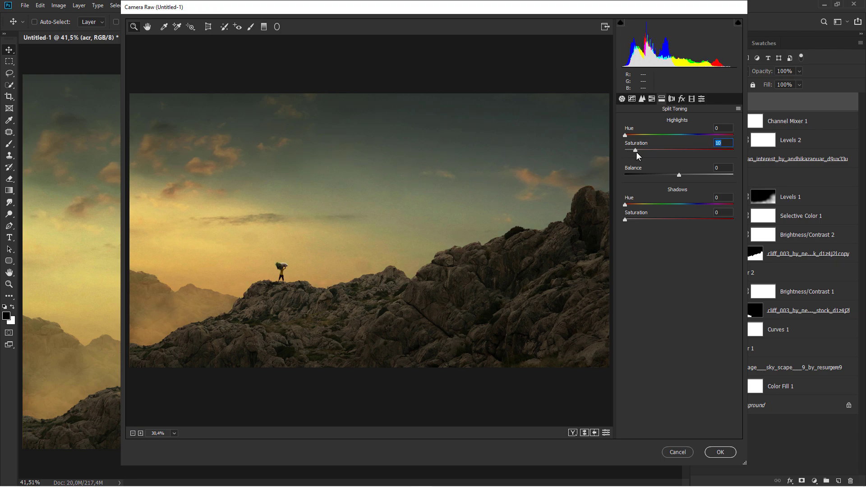
{"action": "left_click", "coordinate": [585, 433]}
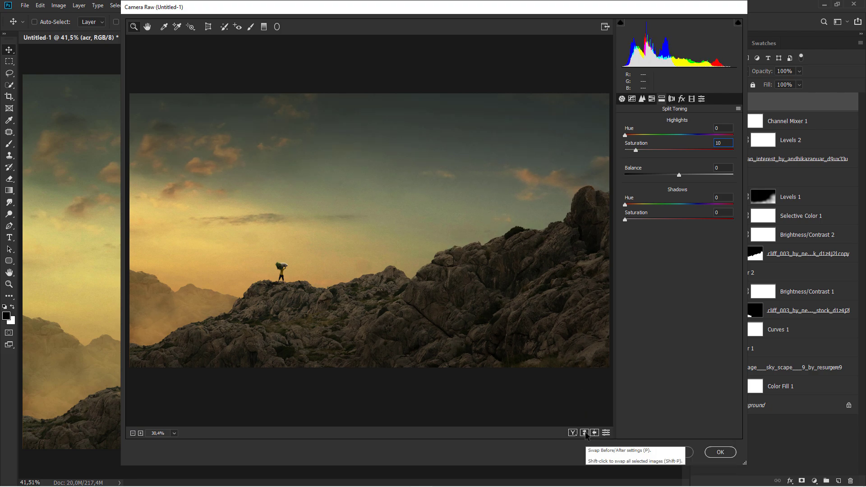
{"action": "left_click", "coordinate": [573, 432]}
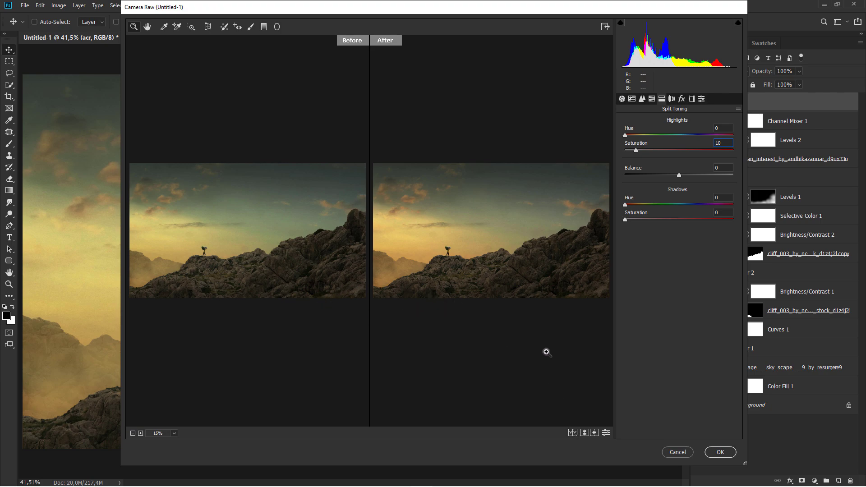
Apply the Camera Raw grade and toggle the acr layer's visibility to compare the composite with and without it
{"action": "left_click", "coordinate": [718, 451]}
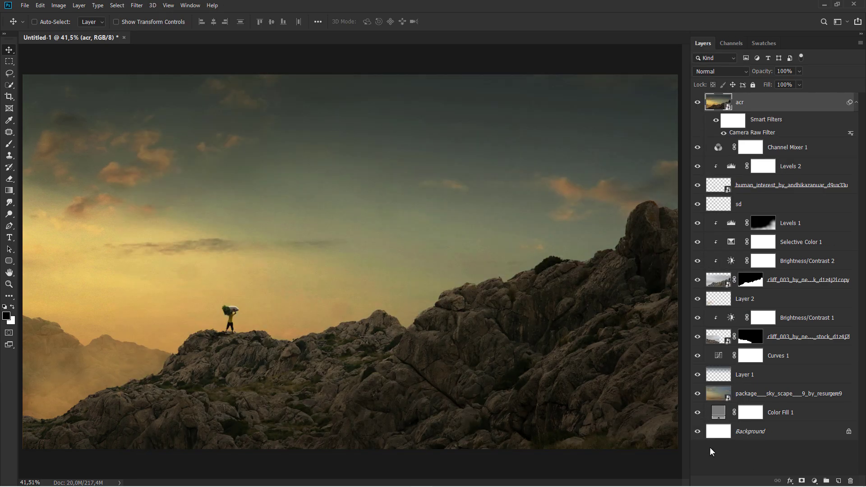
{"action": "left_click", "coordinate": [697, 103]}
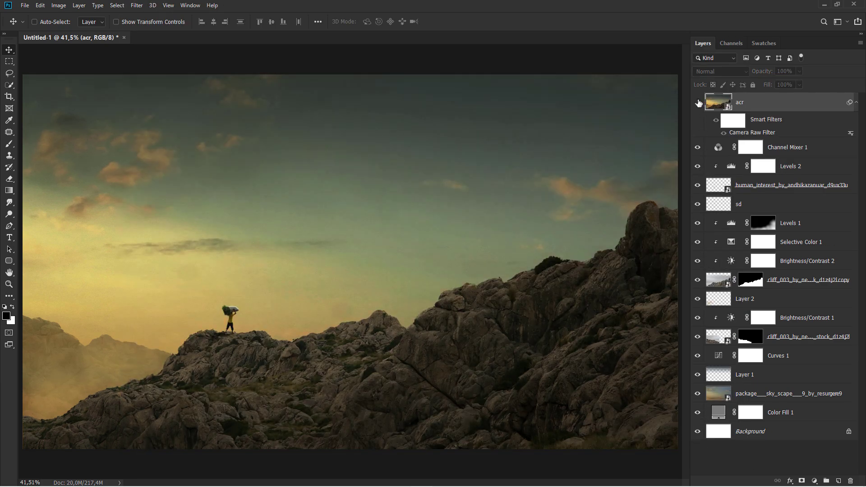
{"action": "left_click", "coordinate": [698, 103]}
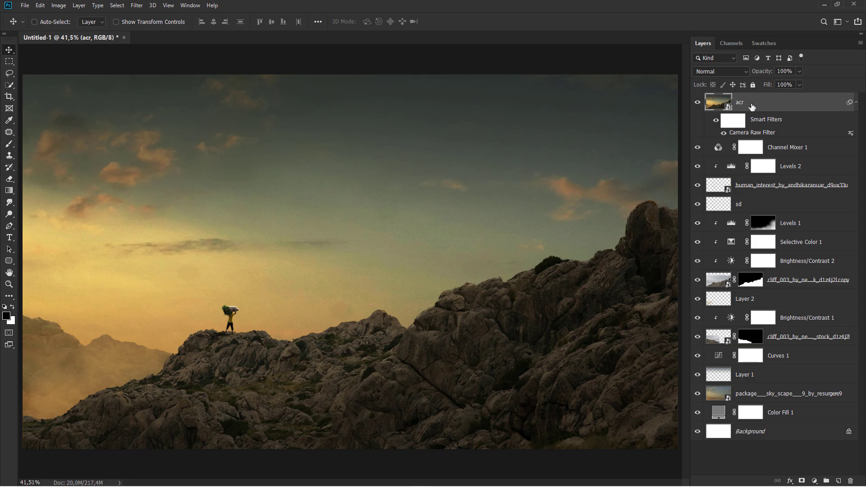